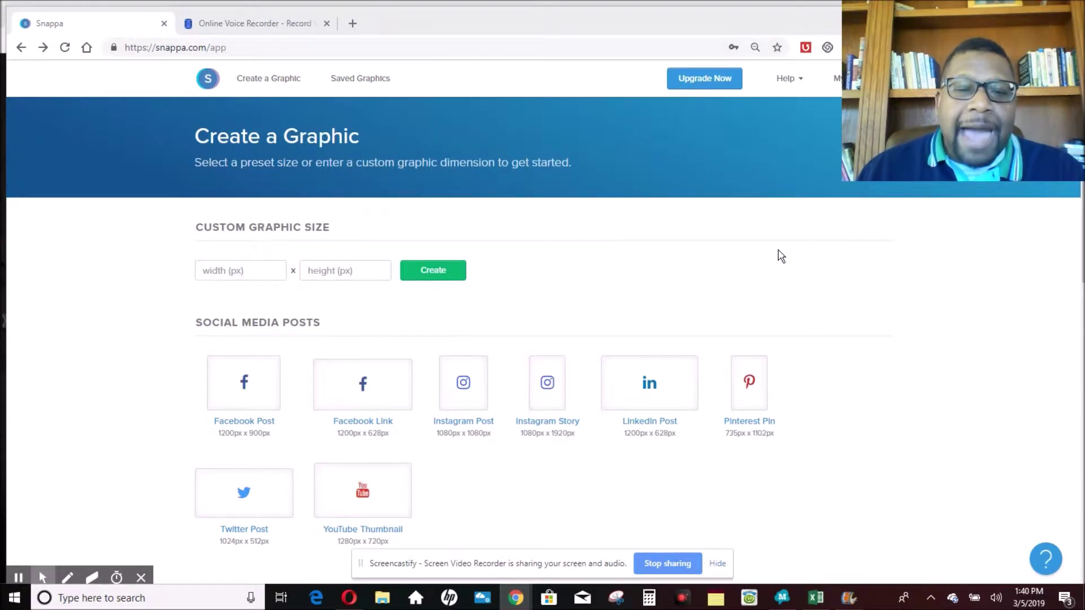
- Look through the preset graphic sizes and choose the YouTube Thumbnail preset (1280px x 720px)
{"action": "scroll", "coordinate": [780, 256], "scroll_direction": "down", "scroll_amount": 10}
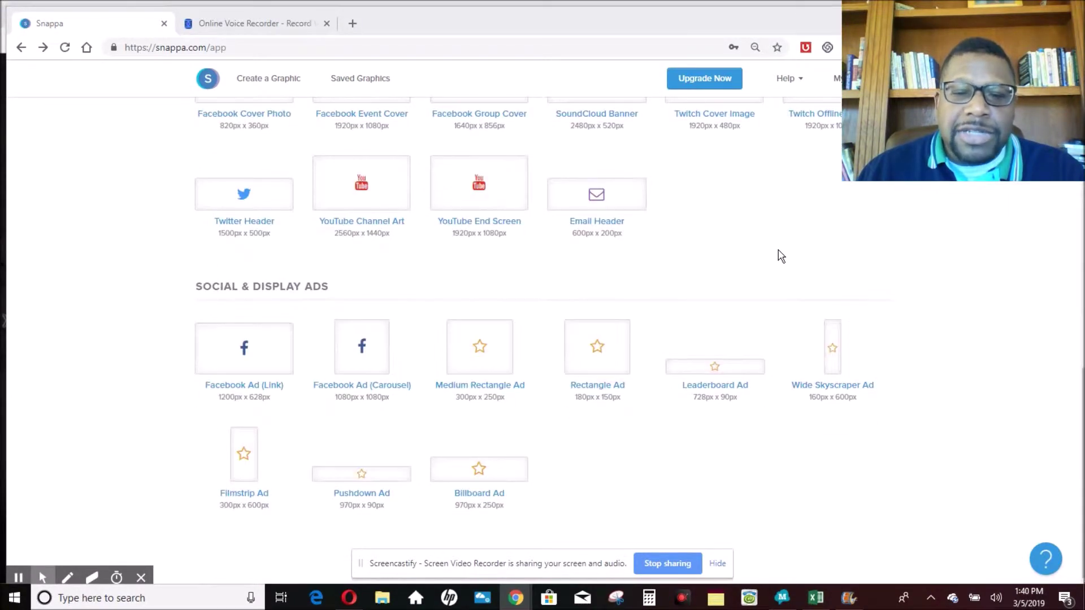
{"action": "scroll", "coordinate": [780, 256], "scroll_direction": "up", "scroll_amount": 10}
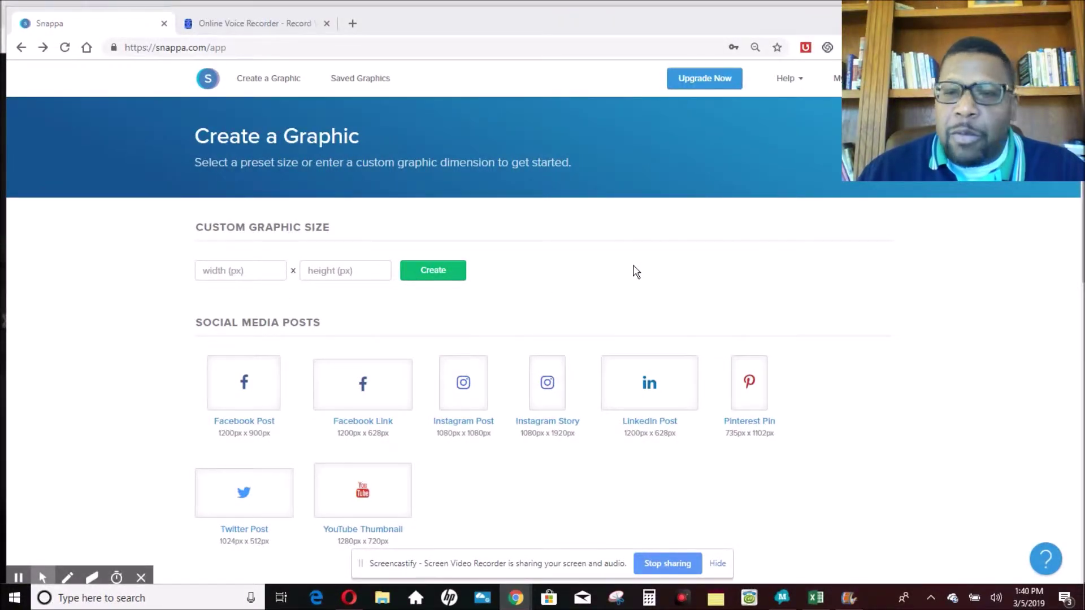
{"action": "scroll", "coordinate": [625, 266], "scroll_direction": "down", "scroll_amount": 1}
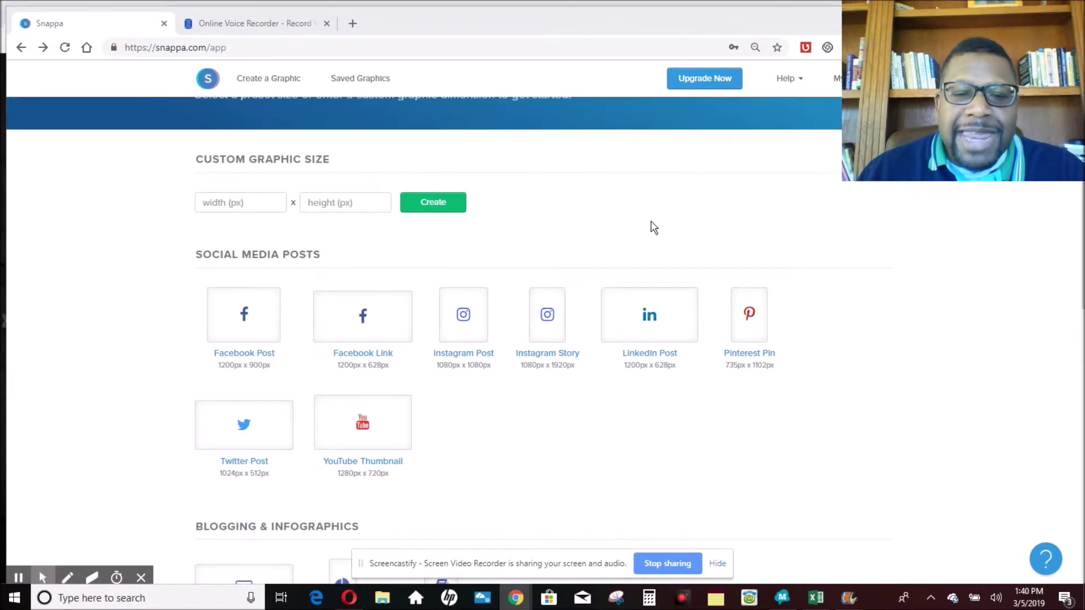
{"action": "left_click", "coordinate": [364, 425]}
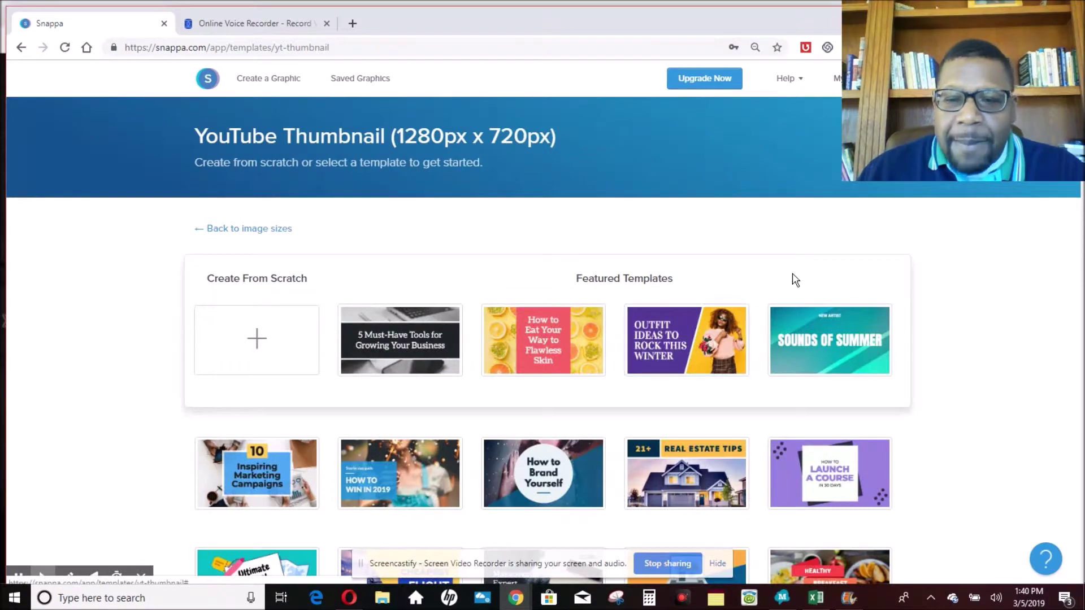
- Browse the ready-made YouTube thumbnail templates
{"action": "scroll", "coordinate": [793, 279], "scroll_direction": "down", "scroll_amount": 5}
{"action": "scroll", "coordinate": [799, 276], "scroll_direction": "down", "scroll_amount": 12}
{"action": "scroll", "coordinate": [799, 277], "scroll_direction": "up", "scroll_amount": 17}
{"action": "scroll", "coordinate": [799, 272], "scroll_direction": "up", "scroll_amount": 1}
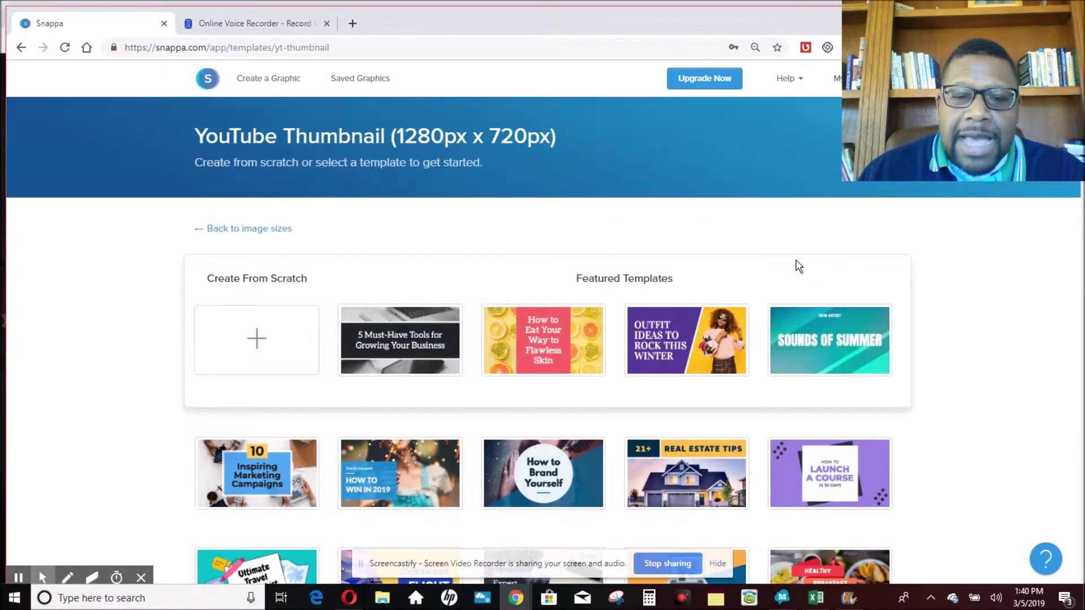
{"action": "scroll", "coordinate": [794, 268], "scroll_direction": "down", "scroll_amount": 3}
{"action": "scroll", "coordinate": [690, 308], "scroll_direction": "up", "scroll_amount": 3}
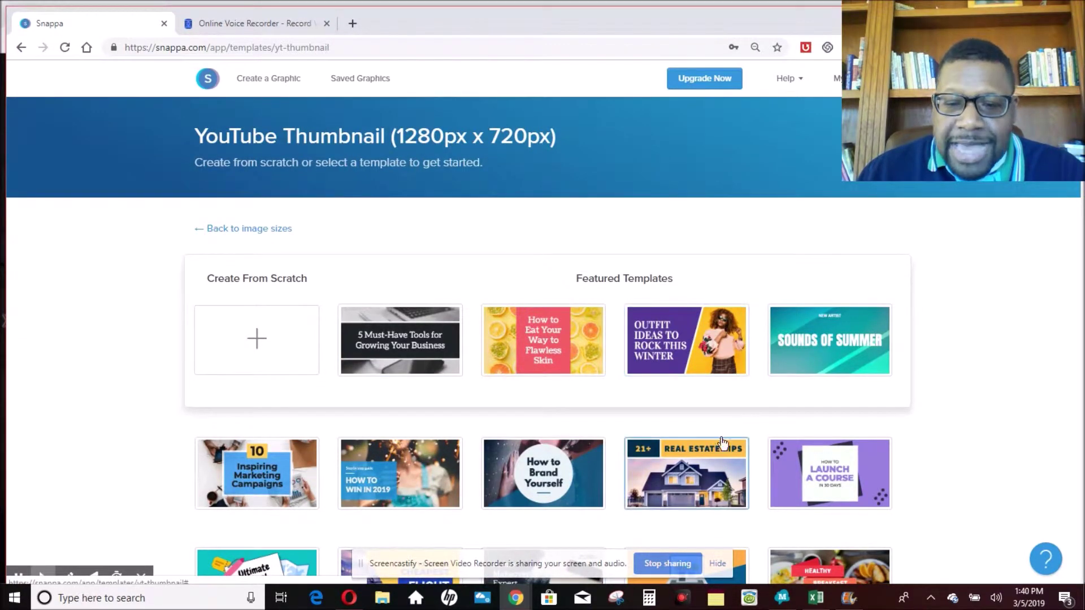
{"action": "scroll", "coordinate": [685, 463], "scroll_direction": "down", "scroll_amount": 3}
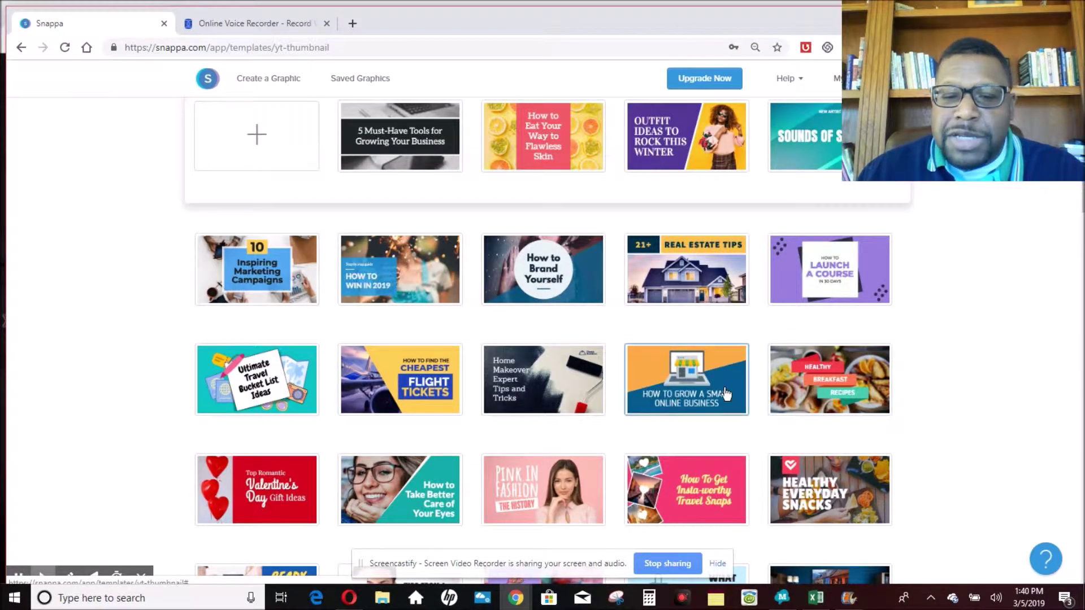
{"action": "scroll", "coordinate": [418, 240], "scroll_direction": "up", "scroll_amount": 3}
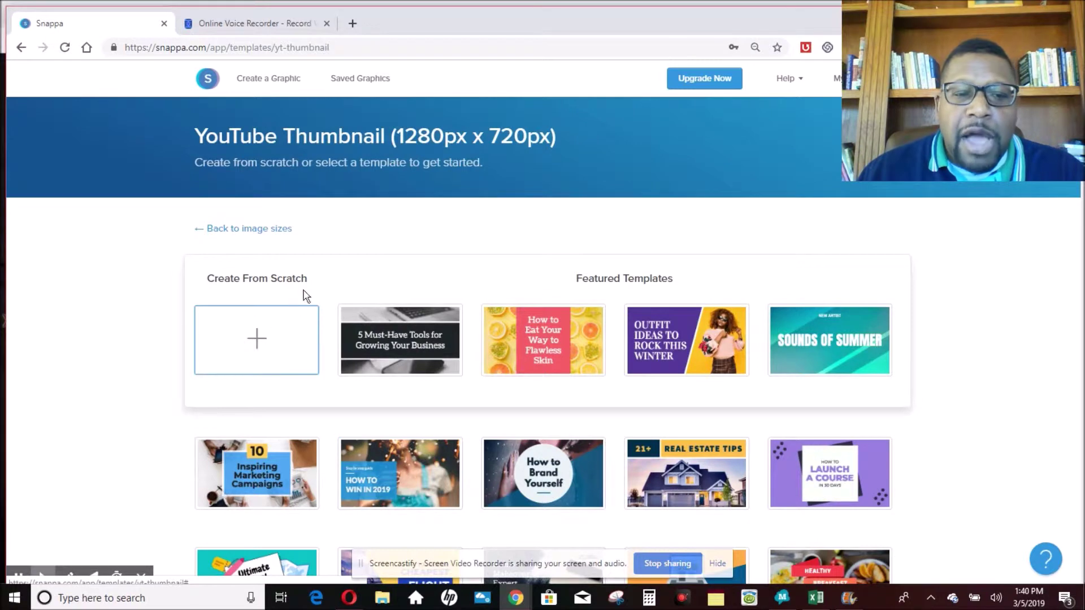
- Start a thumbnail from scratch and set the uploaded "We Buy Houses Nationwide for Cash" image as its background
{"action": "left_click", "coordinate": [259, 343]}
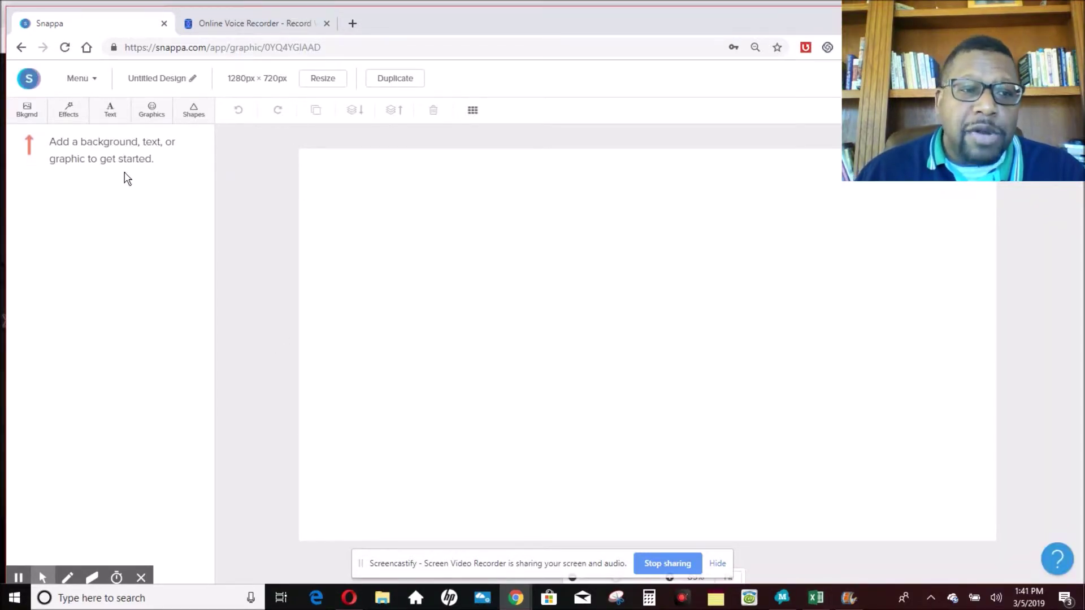
{"action": "left_click", "coordinate": [29, 116]}
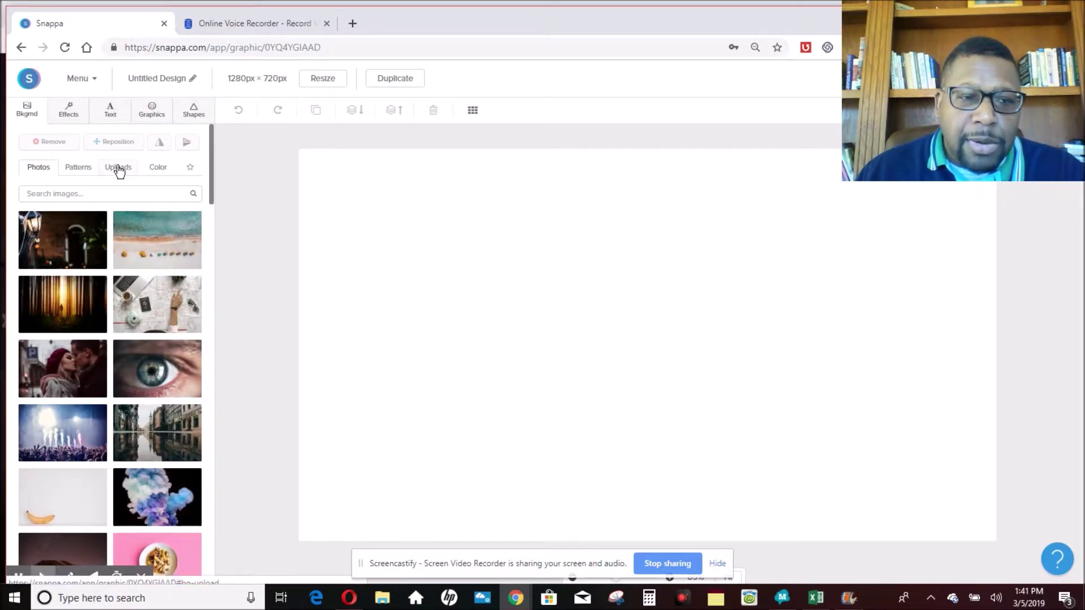
{"action": "left_click", "coordinate": [119, 170]}
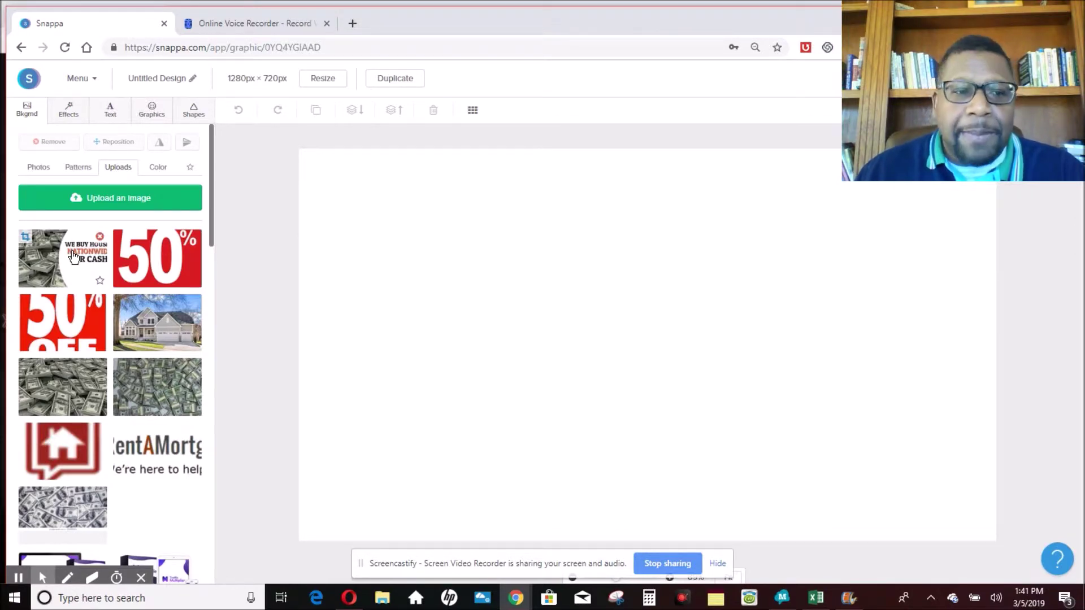
{"action": "left_click", "coordinate": [73, 256]}
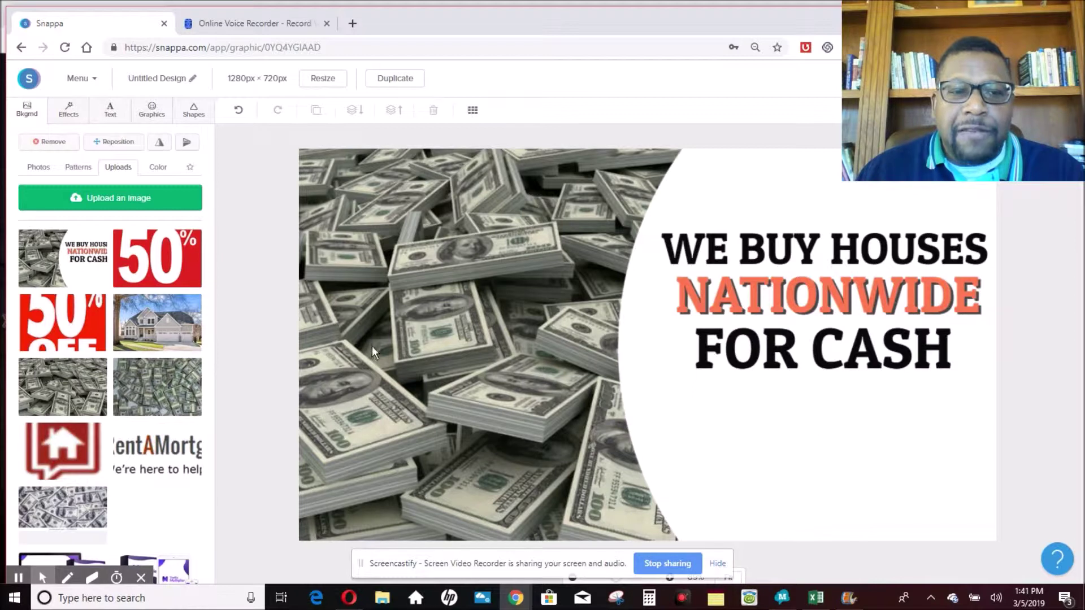
- Add a subheading text box and place it directly below the "FOR CASH" line
{"action": "left_click", "coordinate": [112, 111]}
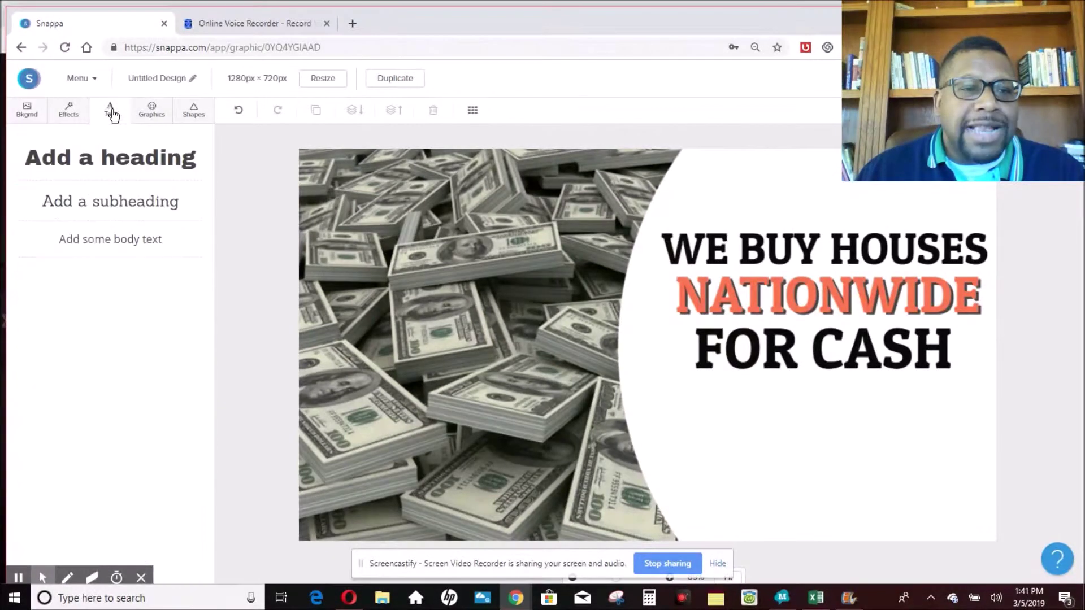
{"action": "left_click", "coordinate": [146, 201]}
{"action": "left_click", "coordinate": [665, 342]}
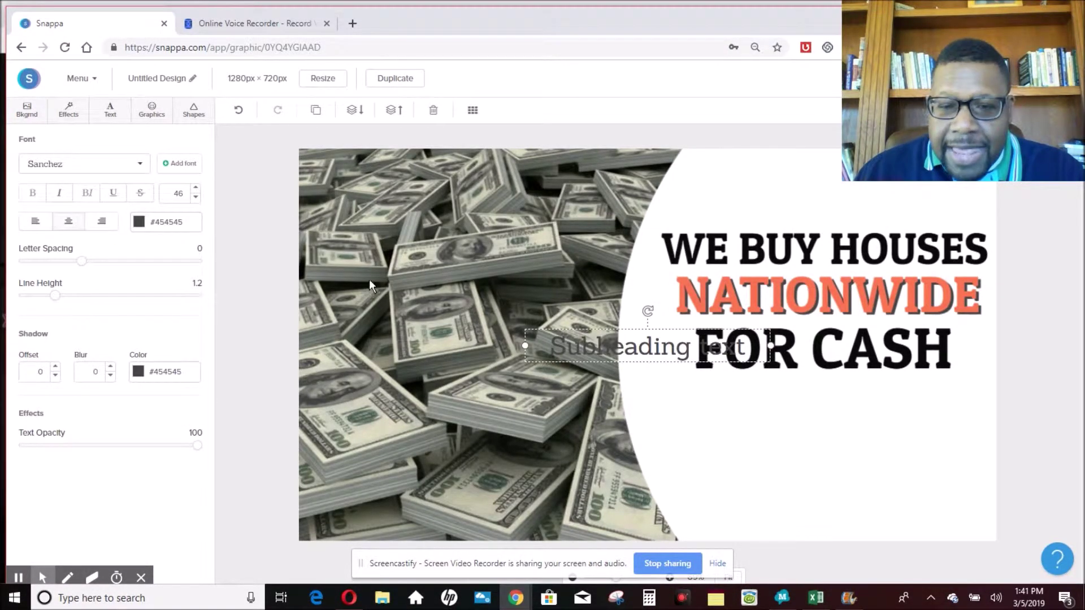
{"action": "left_click_drag", "start_coordinate": [666, 345], "coordinate": [843, 393]}
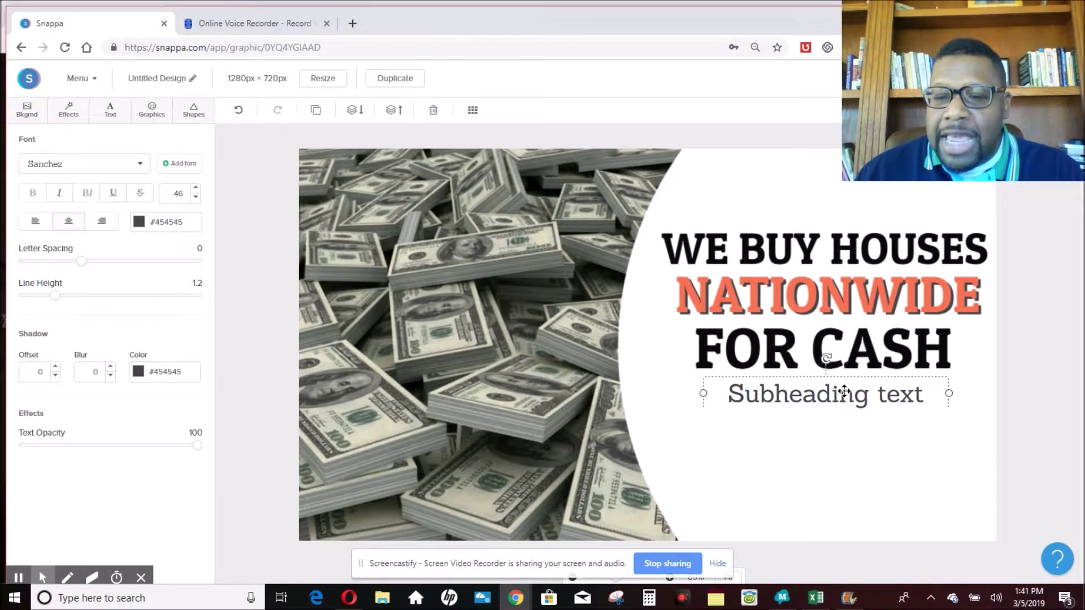
- Replace the subheading's placeholder text with the contact phone number
{"action": "double_click", "coordinate": [913, 393]}
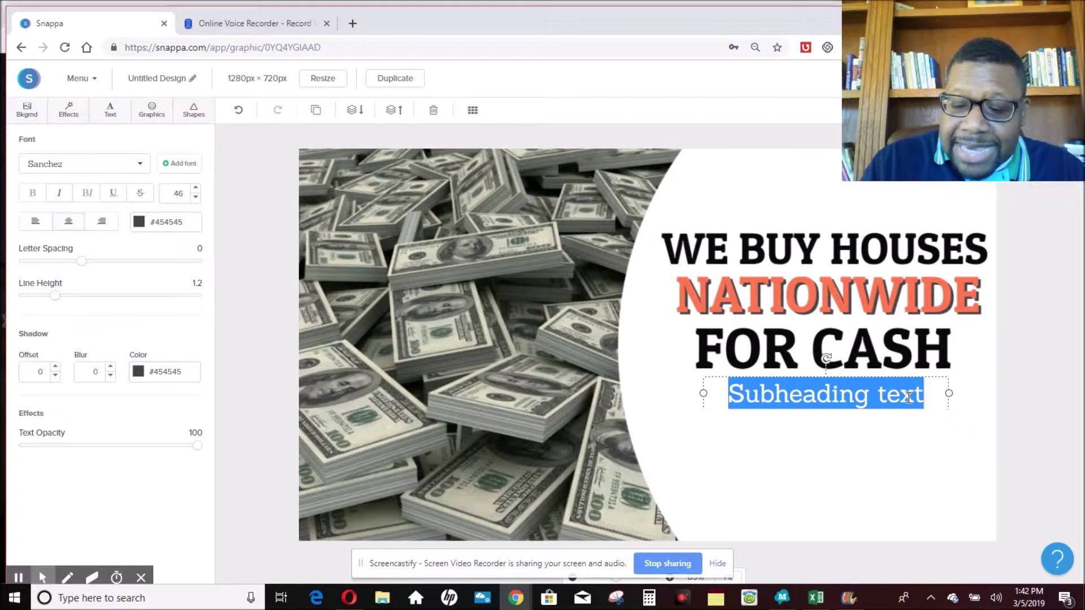
{"action": "key", "text": "BackSpace"}
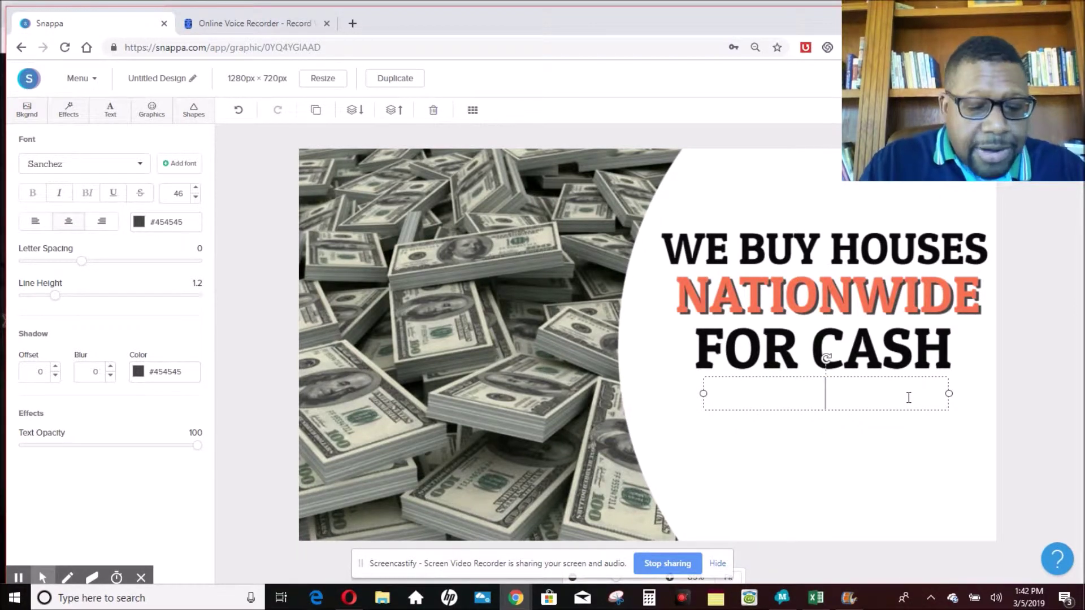
{"action": "type", "text": "555-555"}
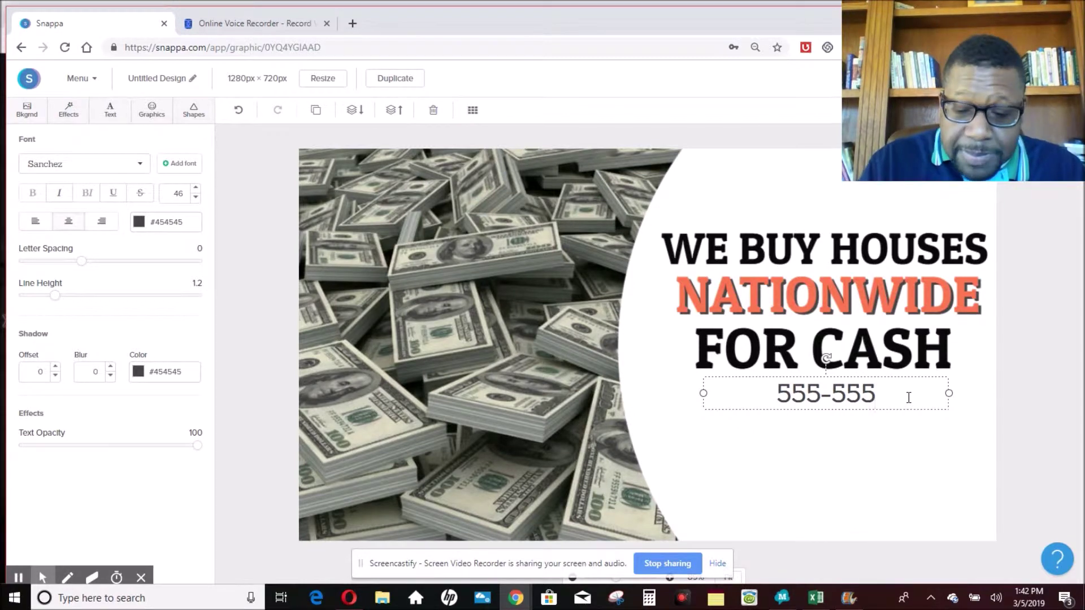
{"action": "type", "text": "-555"}
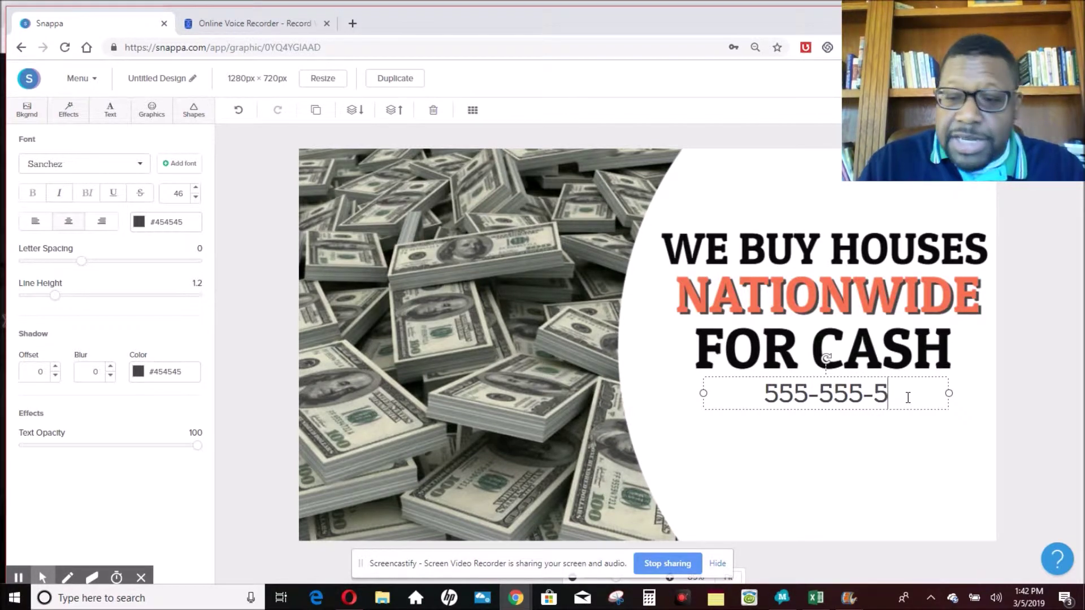
{"action": "type", "text": "1"}
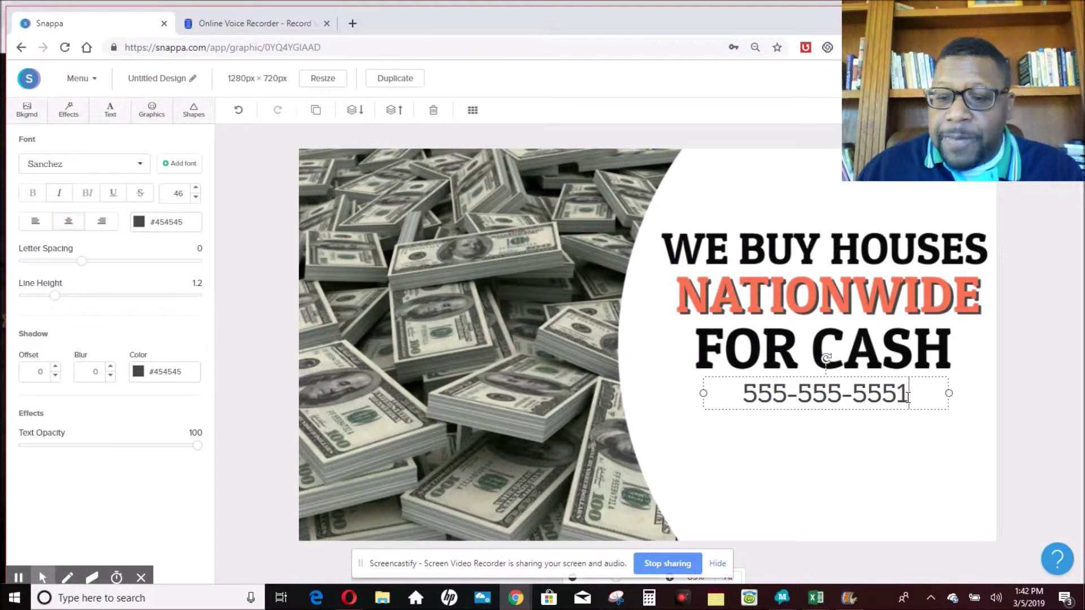
- Increase the phone number's font size to 56
{"action": "left_click", "coordinate": [196, 188]}
{"action": "left_click", "coordinate": [196, 190]}
{"action": "left_click", "coordinate": [196, 189]}
{"action": "left_click", "coordinate": [196, 190]}
{"action": "left_click", "coordinate": [197, 189]}
{"action": "left_click", "coordinate": [197, 189]}
{"action": "left_click", "coordinate": [196, 189]}
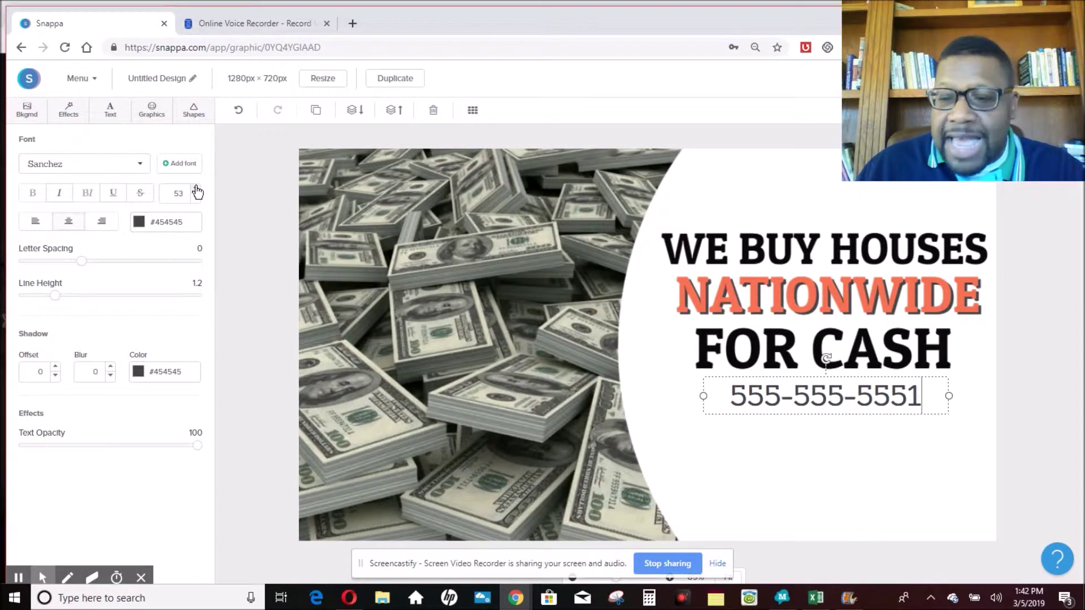
{"action": "left_click", "coordinate": [197, 189]}
{"action": "left_click", "coordinate": [196, 189]}
{"action": "left_click", "coordinate": [197, 190]}
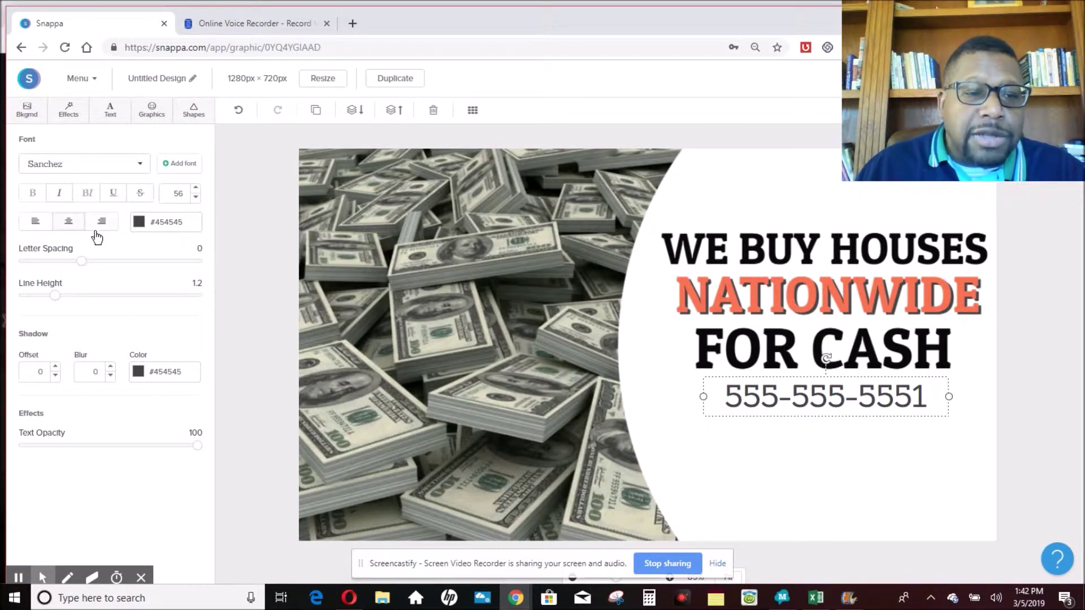
- Try red and blue for the phone number's text, then settle on dark gray #434a54
{"action": "left_click", "coordinate": [139, 221]}
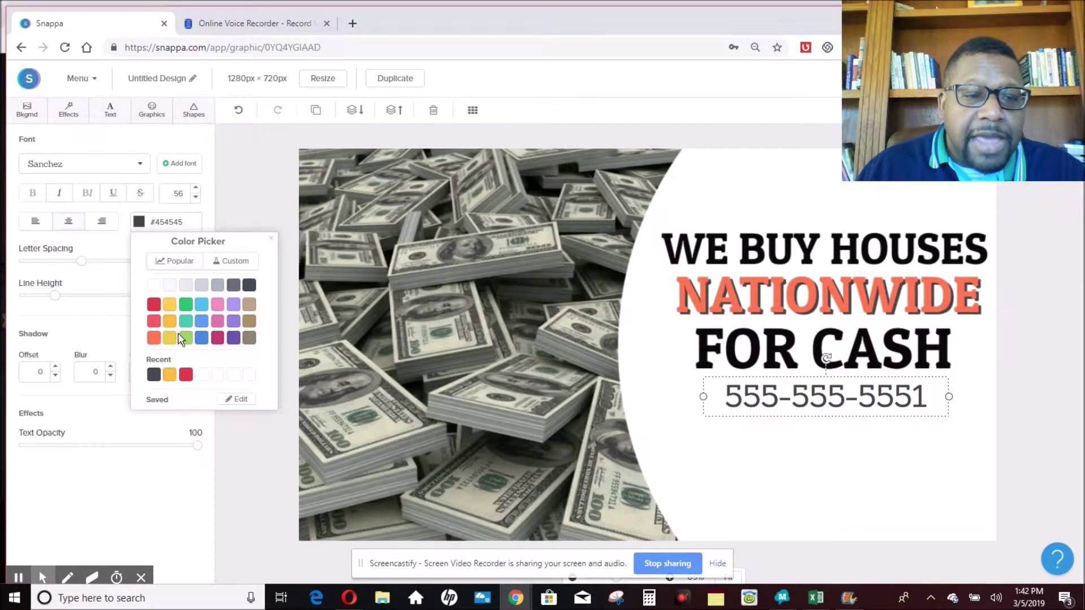
{"action": "left_click", "coordinate": [155, 304]}
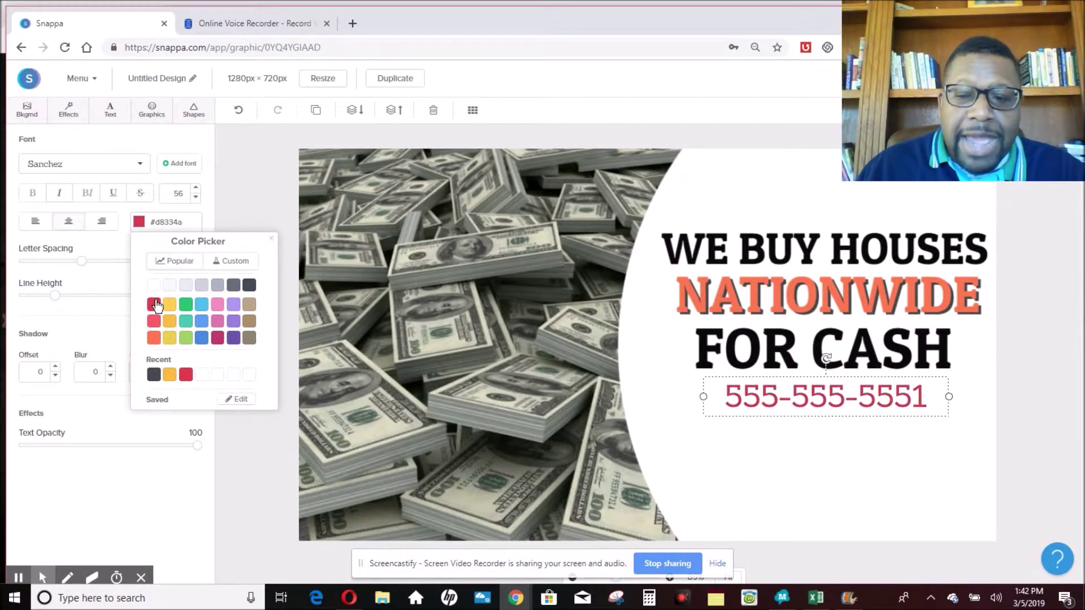
{"action": "left_click", "coordinate": [198, 323]}
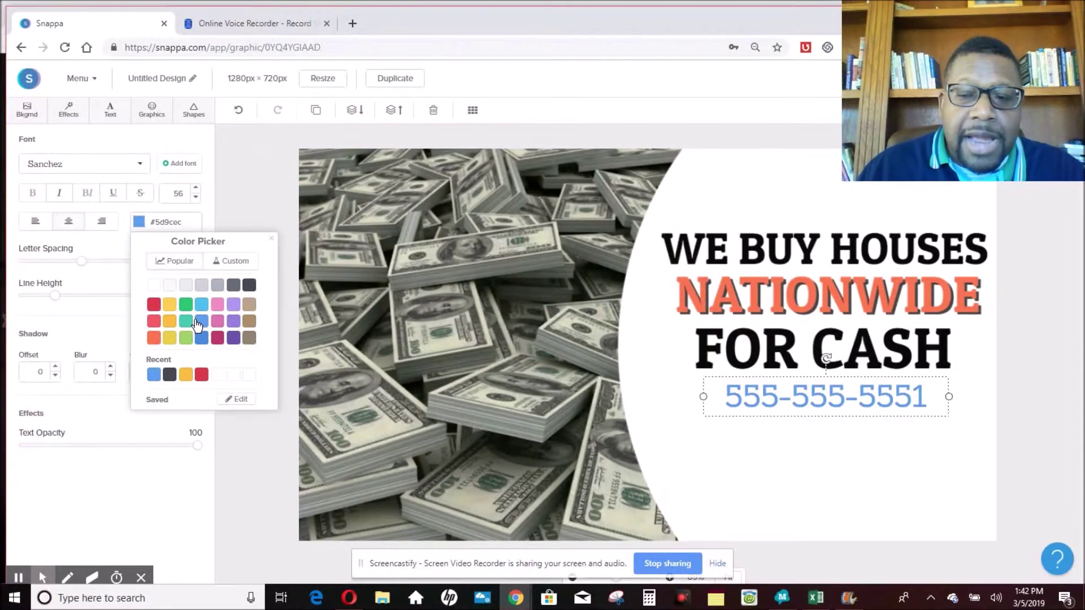
{"action": "left_click", "coordinate": [249, 286]}
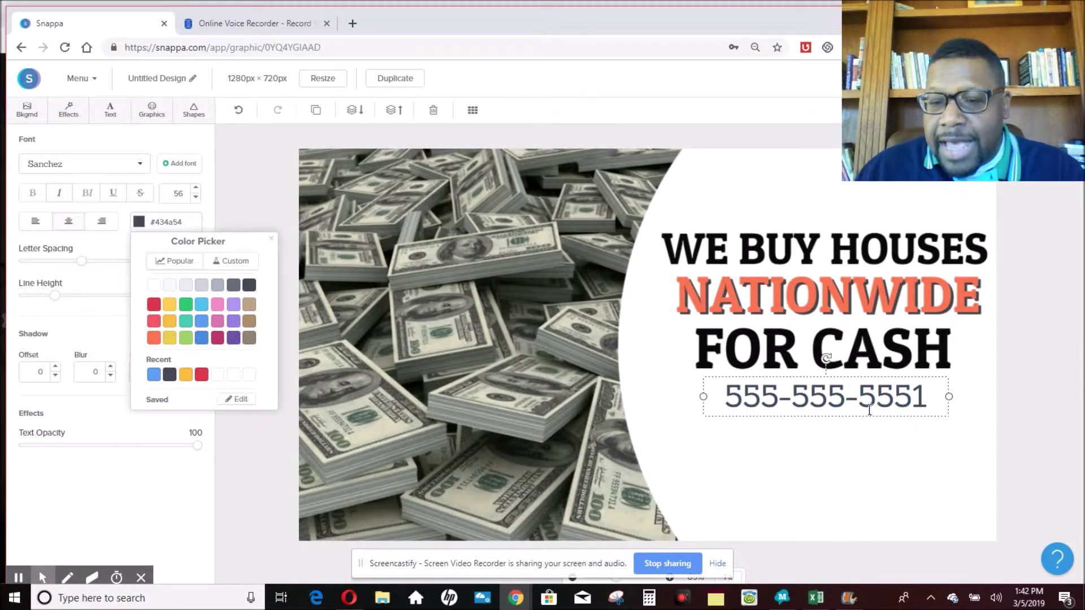
{"action": "left_click", "coordinate": [945, 400]}
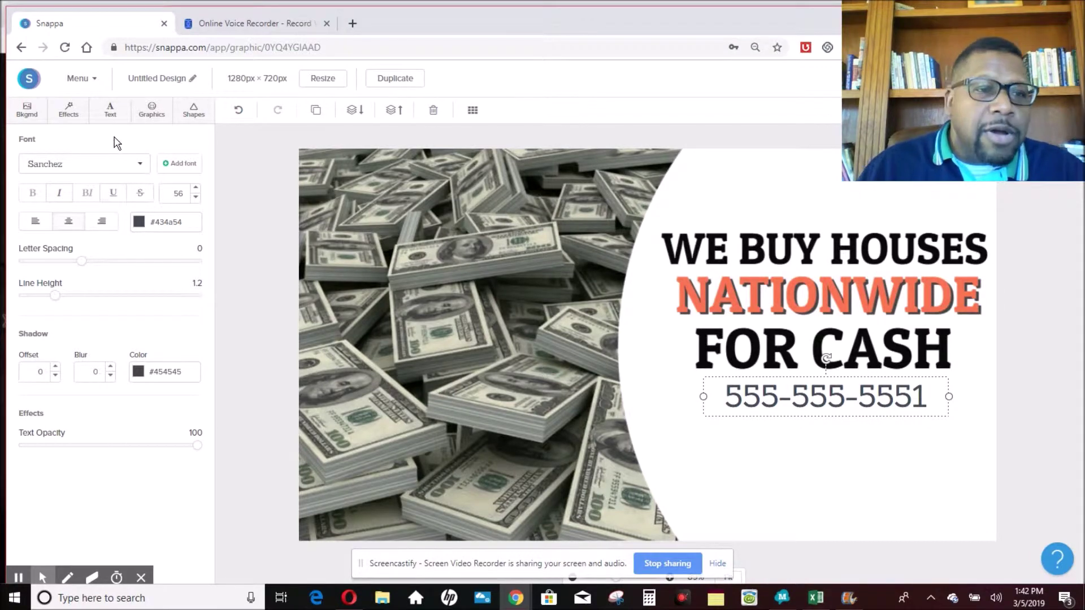
- Add a second subheading text box and place it below the phone number
{"action": "left_click", "coordinate": [114, 118]}
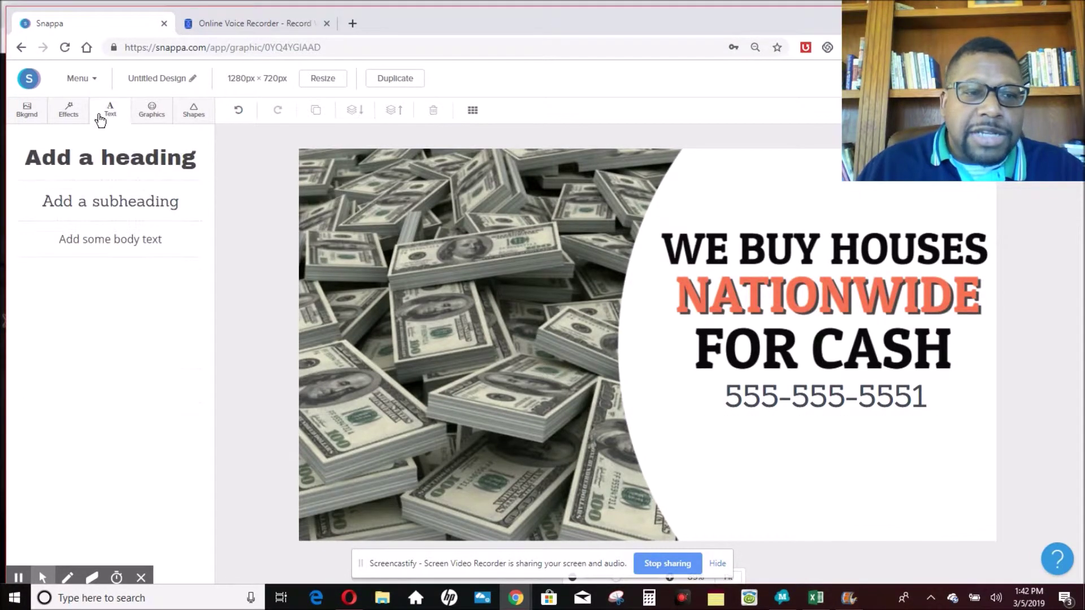
{"action": "left_click", "coordinate": [128, 209]}
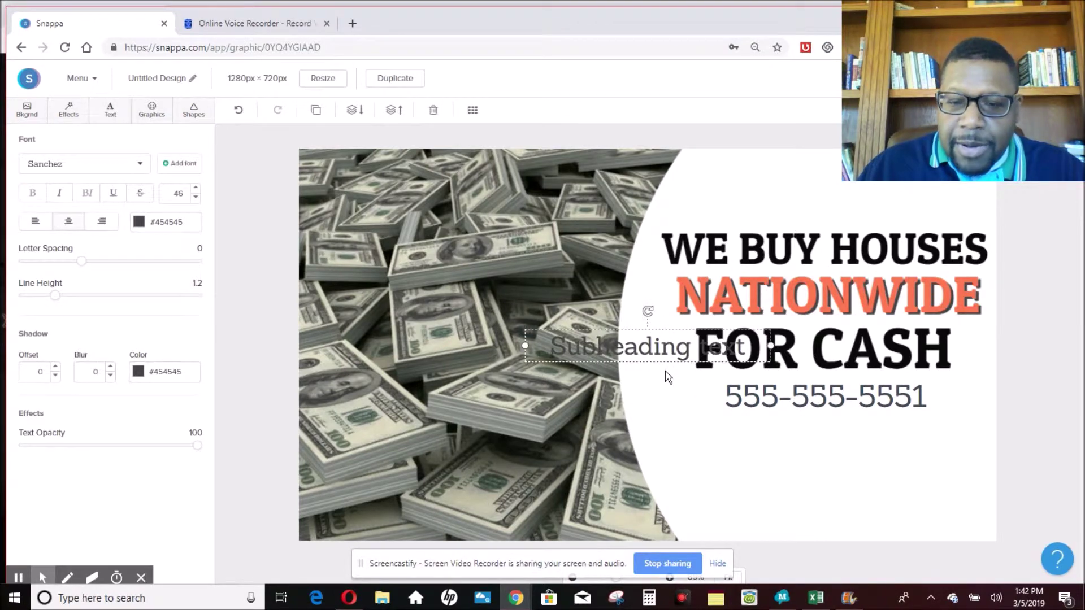
{"action": "left_click_drag", "start_coordinate": [703, 375], "coordinate": [844, 439]}
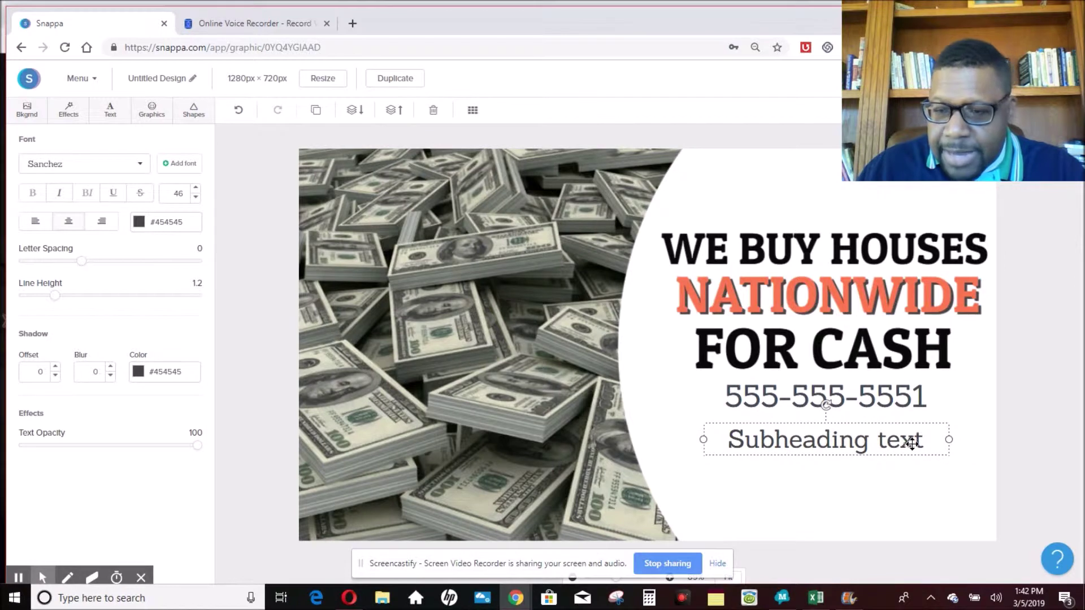
{"action": "double_click", "coordinate": [915, 441]}
{"action": "left_click", "coordinate": [917, 440]}
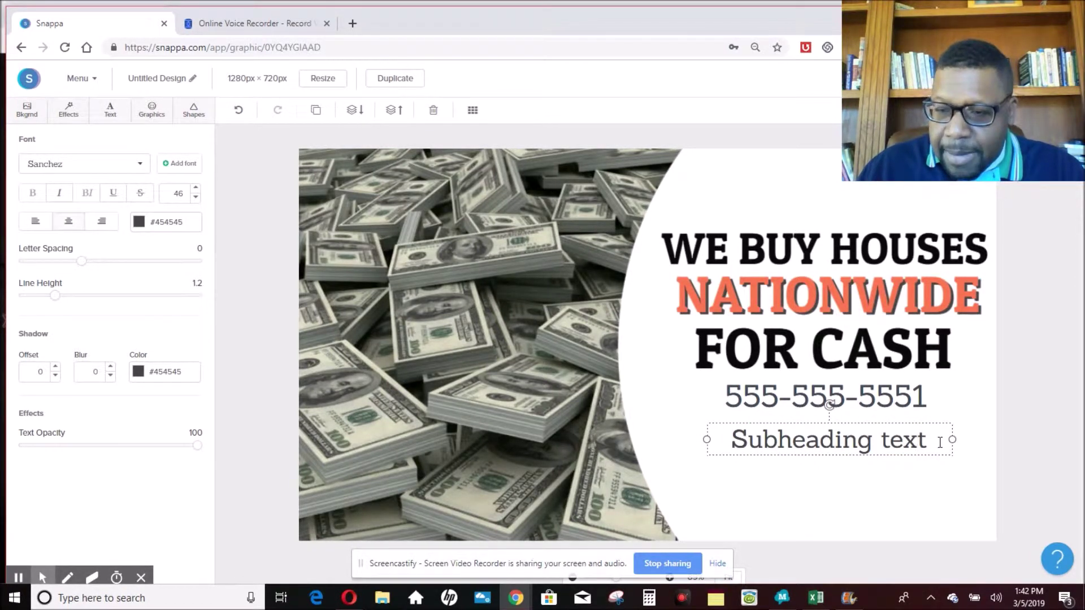
{"action": "key", "text": "BackSpace"}
{"action": "key", "text": "BackSpace"}
{"action": "key", "text": "BackSpace"}
{"action": "key", "text": "BackSpace"}
{"action": "key", "text": "BackSpace"}
{"action": "key", "text": "BackSpace"}
{"action": "key", "text": "BackSpace"}
{"action": "key", "text": "BackSpace"}
{"action": "key", "text": "BackSpace"}
{"action": "key", "text": "BackSpace"}
{"action": "key", "text": "BackSpace"}
{"action": "key", "text": "BackSpace"}
{"action": "key", "text": "BackSpace"}
{"action": "key", "text": "BackSpace"}
{"action": "key", "text": "BackSpace"}
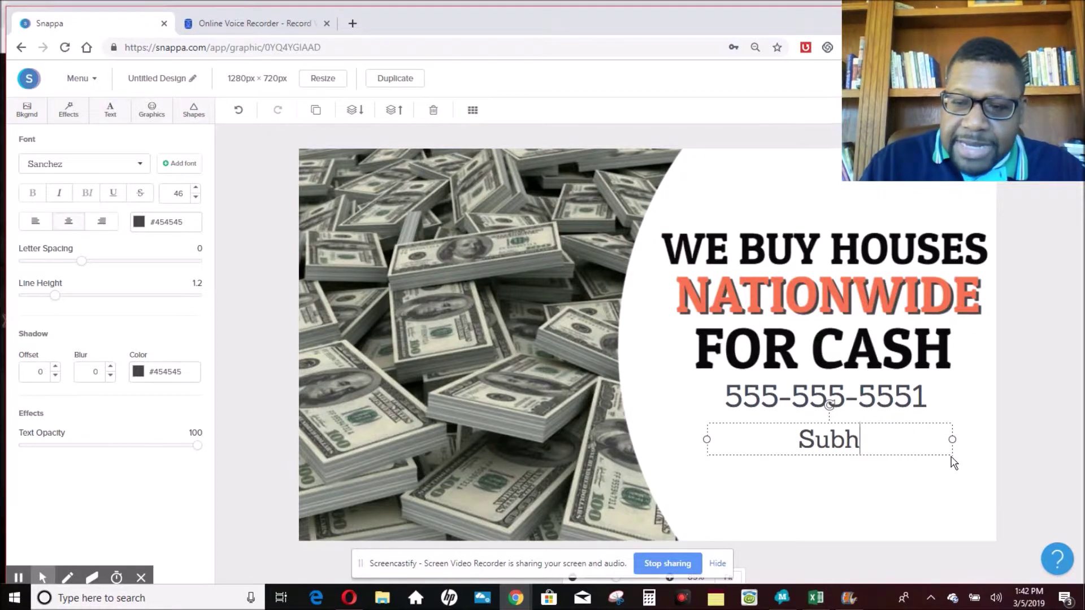
{"action": "type", "text": "www"}
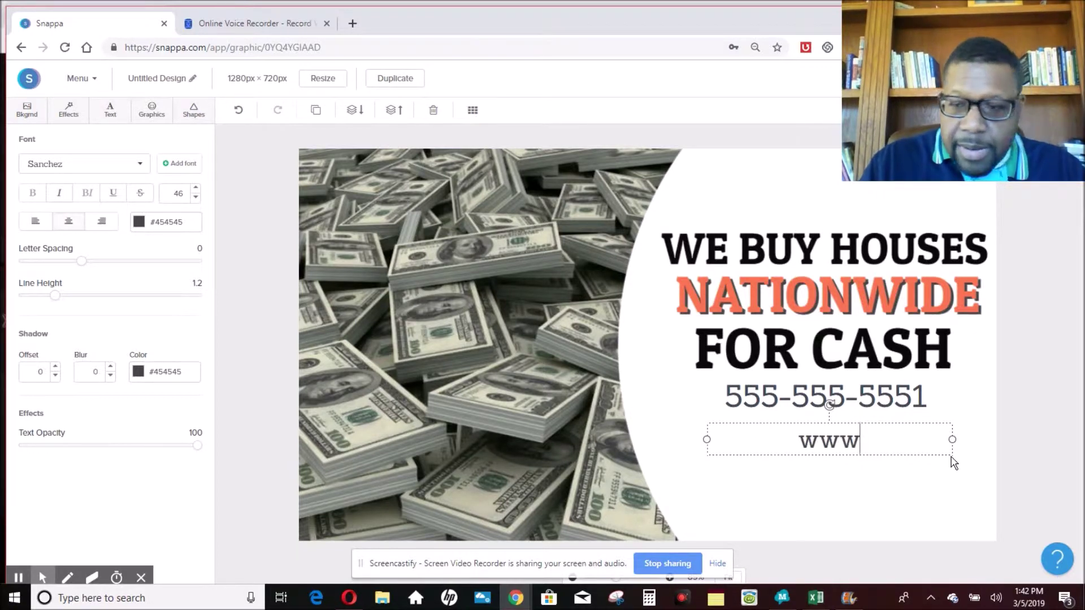
{"action": "type", "text": "."}
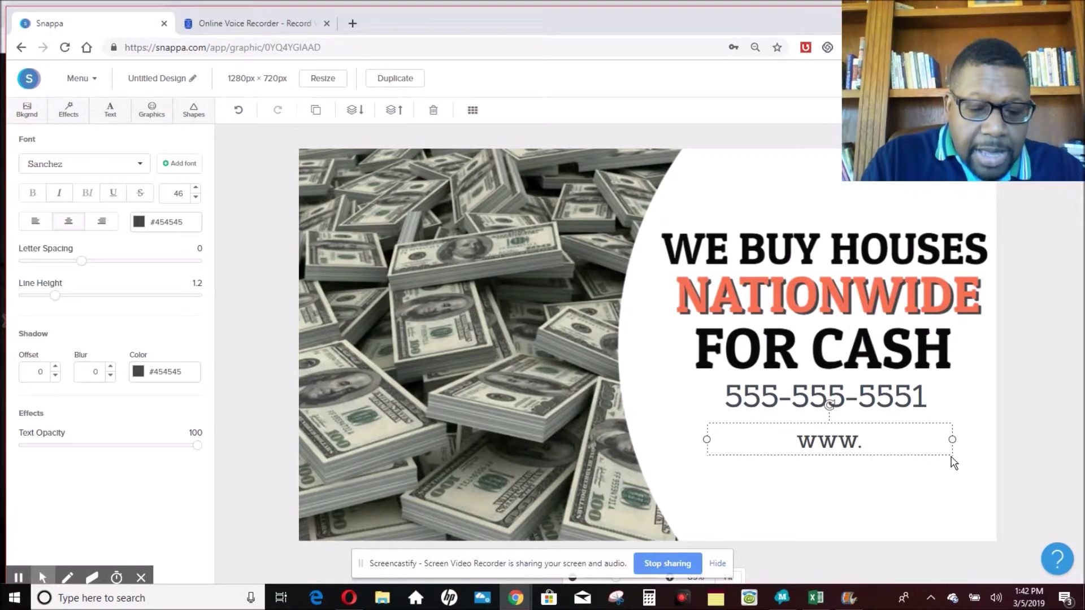
{"action": "type", "text": "yoursite.com"}
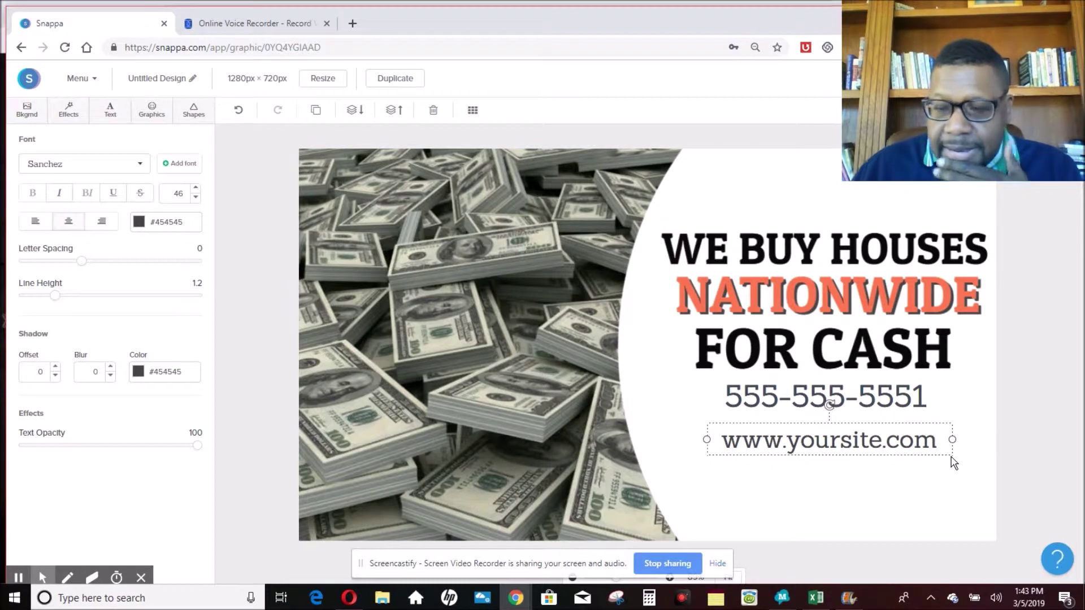
- Adjust the width of the website address text box and increase its font size to 52
{"action": "left_click_drag", "start_coordinate": [990, 440], "coordinate": [950, 444]}
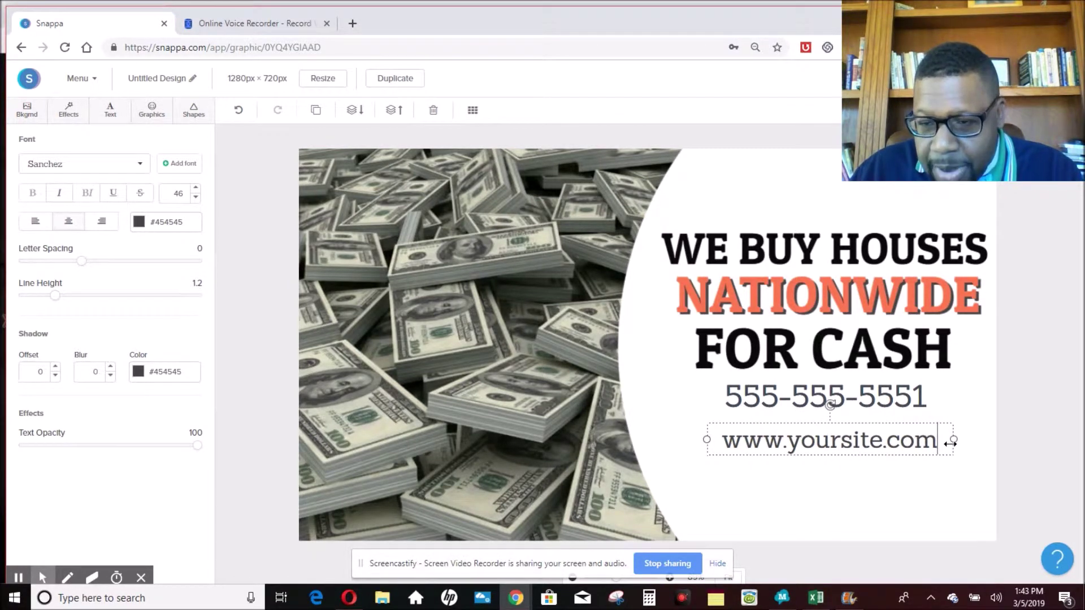
{"action": "left_click", "coordinate": [196, 188]}
{"action": "left_click", "coordinate": [196, 188]}
{"action": "left_click", "coordinate": [196, 188]}
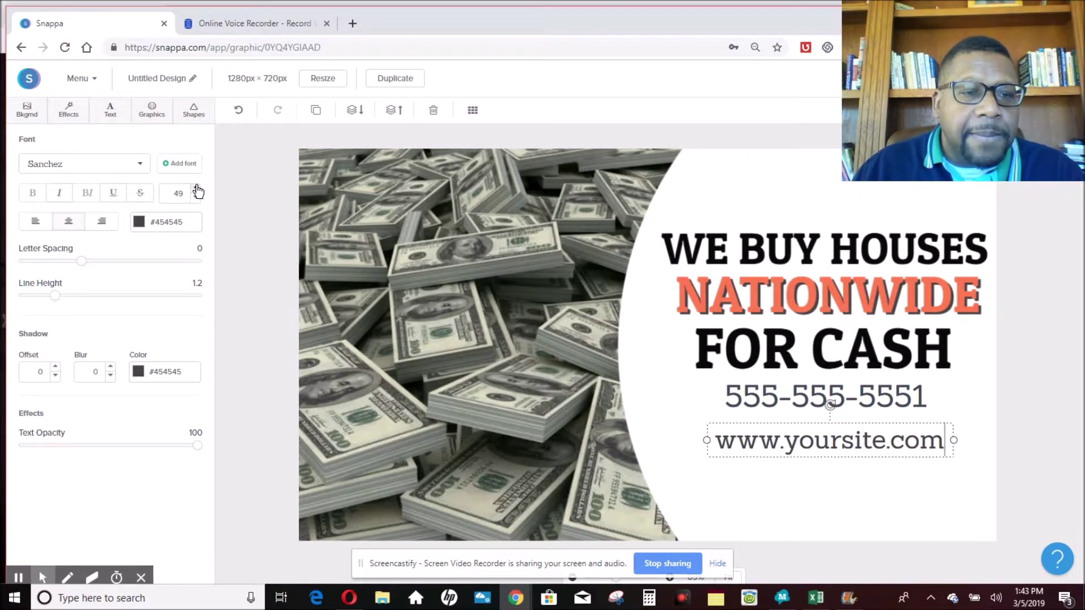
{"action": "left_click", "coordinate": [197, 188]}
{"action": "left_click", "coordinate": [196, 188]}
{"action": "left_click", "coordinate": [197, 188]}
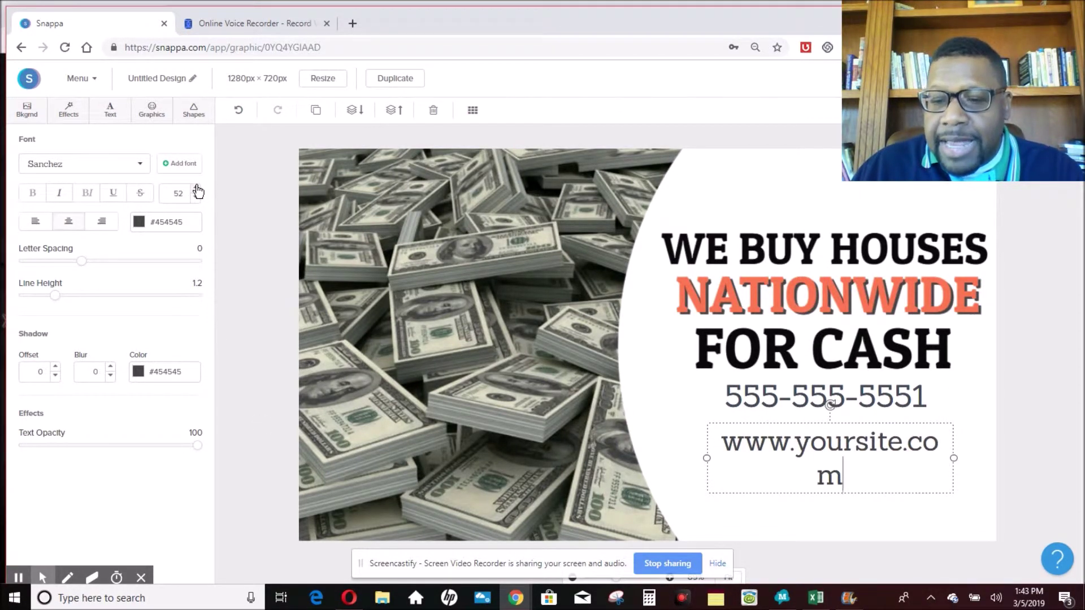
- Widen the website address text box on both sides so the address fits on one line, centered below the phone number
{"action": "left_click_drag", "start_coordinate": [956, 457], "coordinate": [977, 458]}
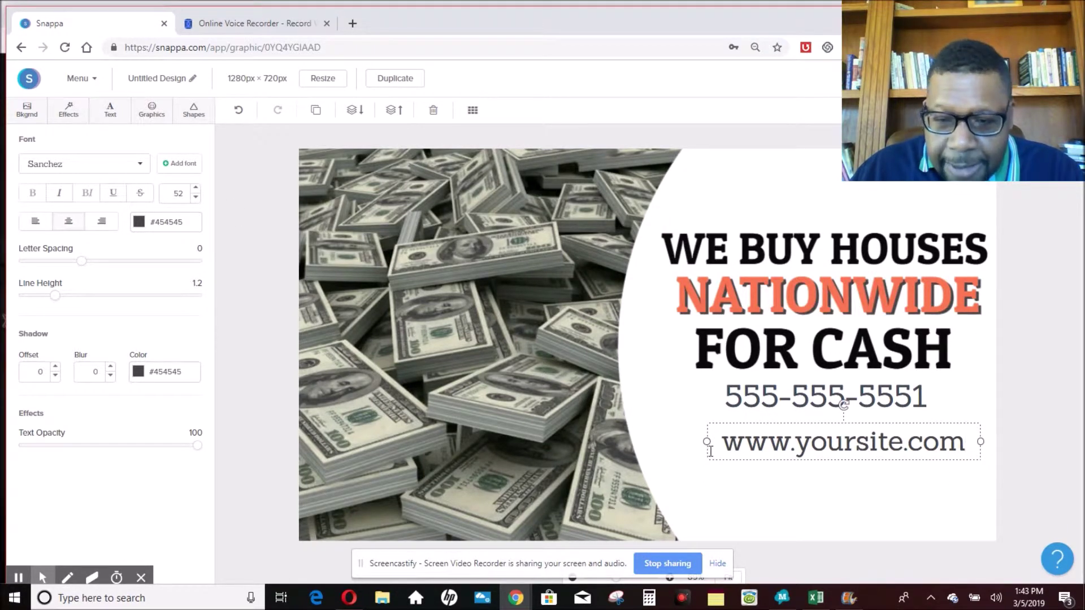
{"action": "left_click_drag", "start_coordinate": [707, 442], "coordinate": [680, 444]}
{"action": "left_click", "coordinate": [939, 522]}
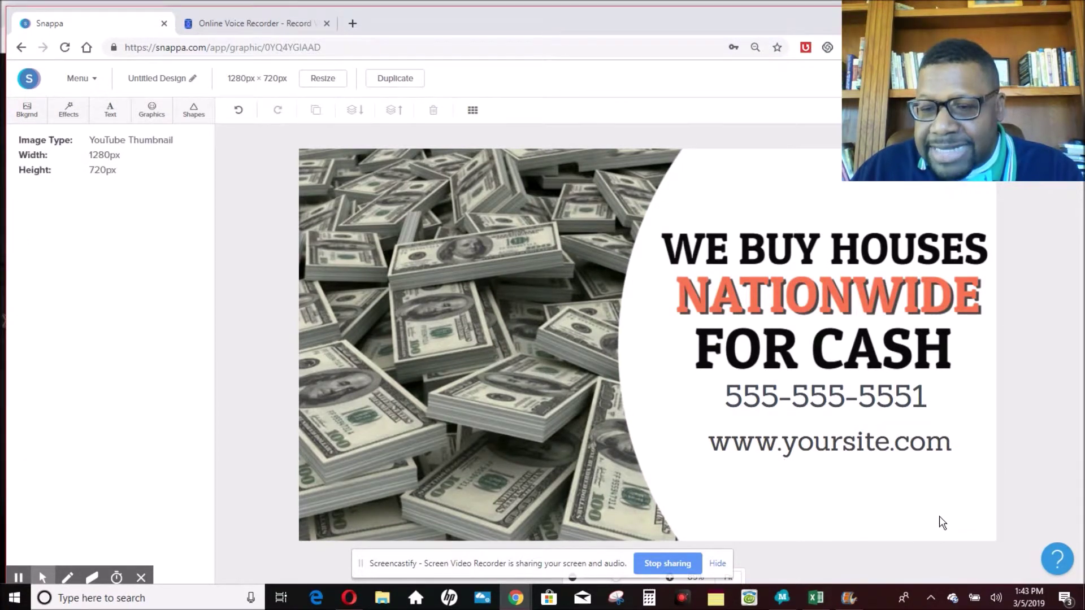
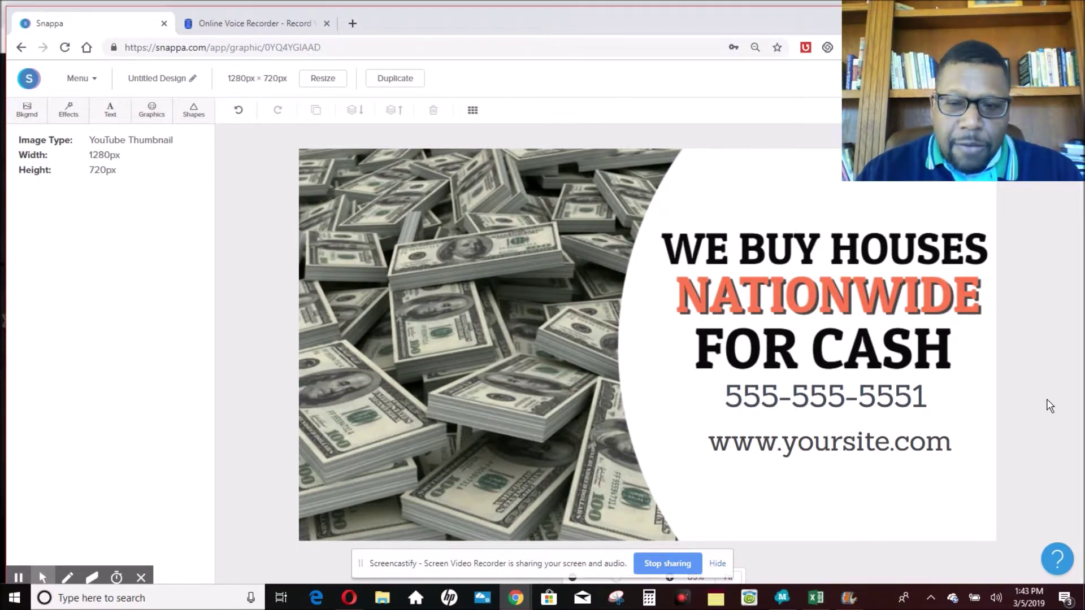
- Switch to the Snipping Tool and capture a rectangular snip of the thumbnail canvas
{"action": "mouse_move", "coordinate": [155, 580]}
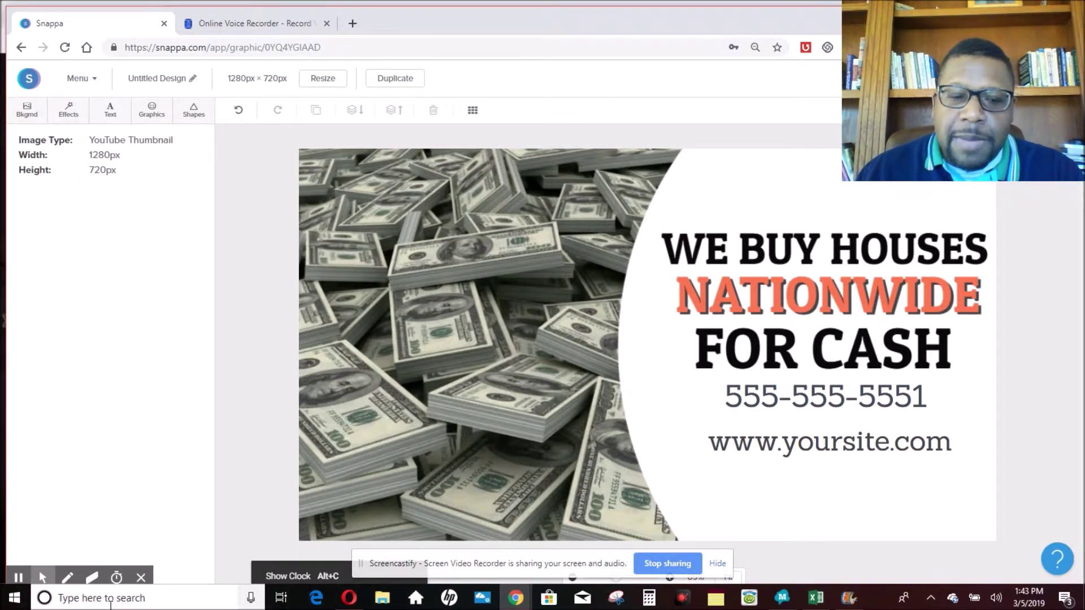
{"action": "left_click", "coordinate": [151, 600]}
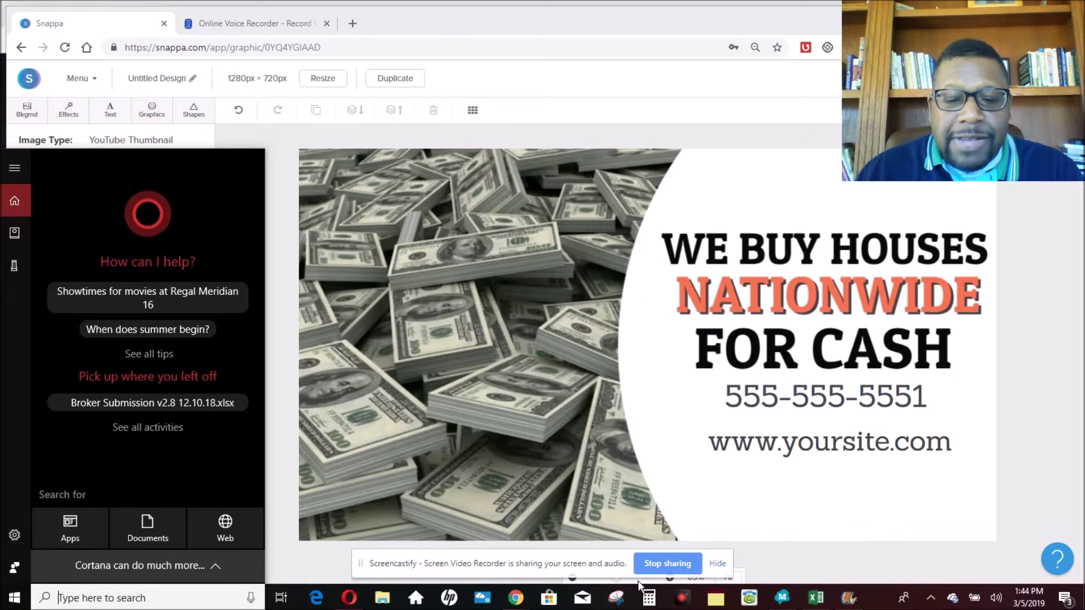
{"action": "left_click", "coordinate": [625, 603]}
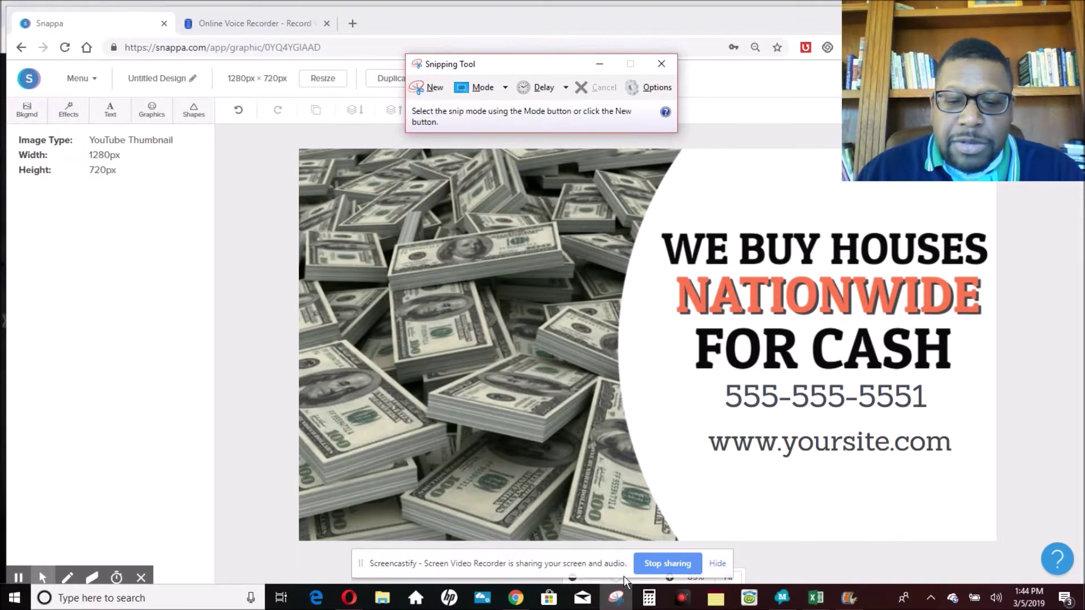
{"action": "left_click", "coordinate": [431, 91]}
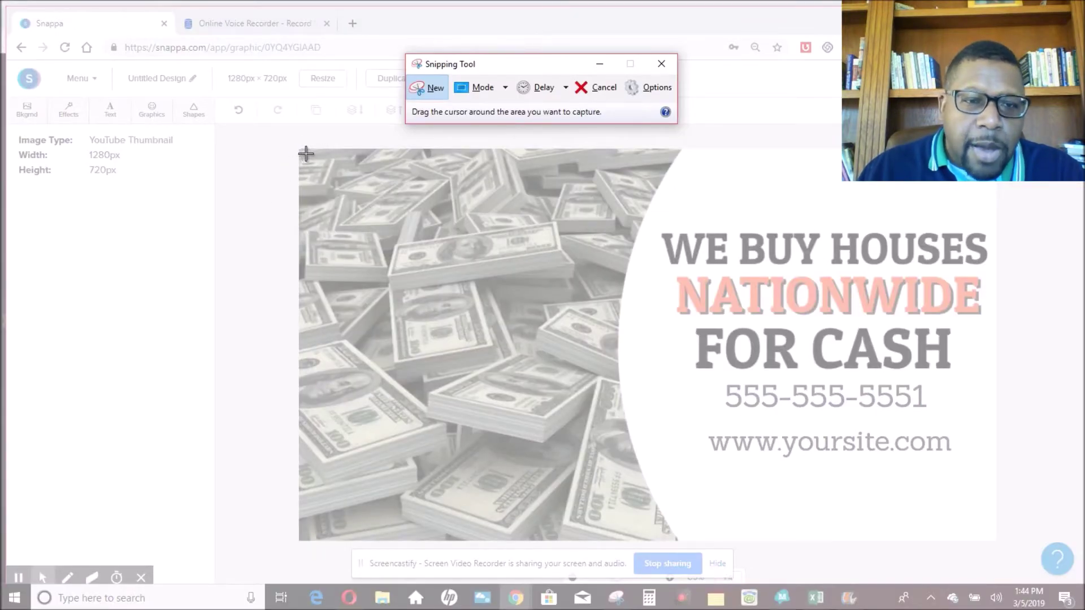
{"action": "left_click_drag", "start_coordinate": [299, 151], "coordinate": [997, 525]}
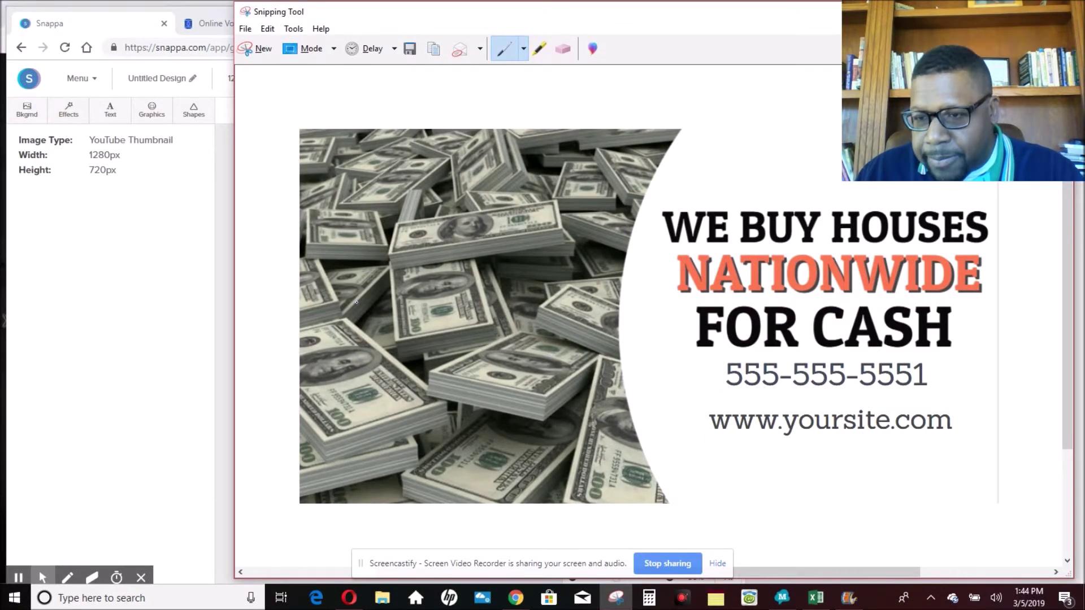
- Retake the snip down to the thumbnail canvas's lower edge, then discard it without saving
{"action": "left_click", "coordinate": [261, 50]}
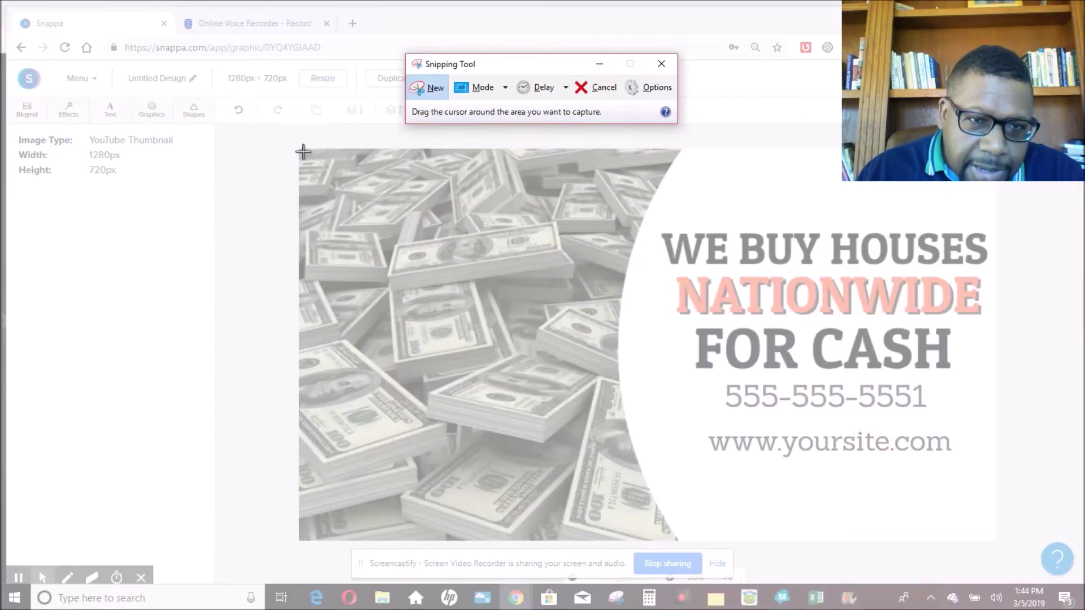
{"action": "left_click_drag", "start_coordinate": [302, 152], "coordinate": [995, 536]}
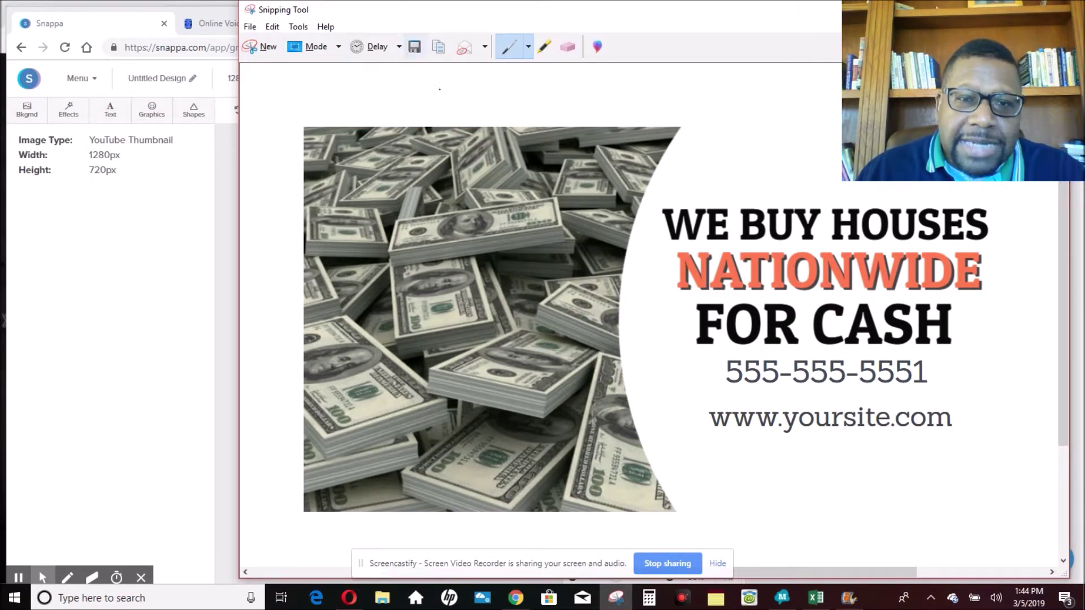
{"action": "left_click", "coordinate": [414, 49]}
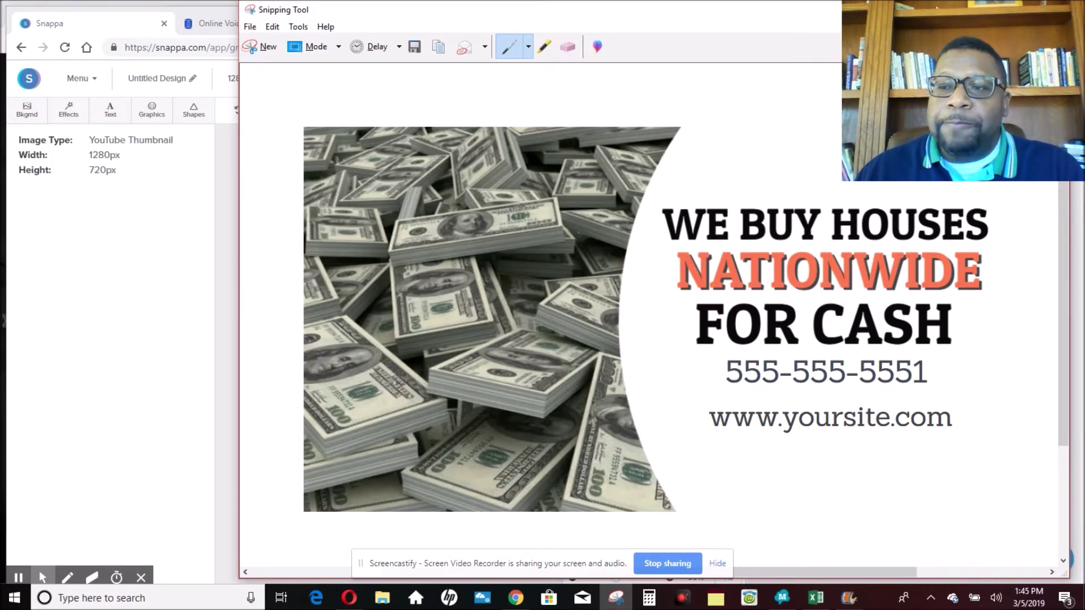
{"action": "key", "text": "ctrl+n"}
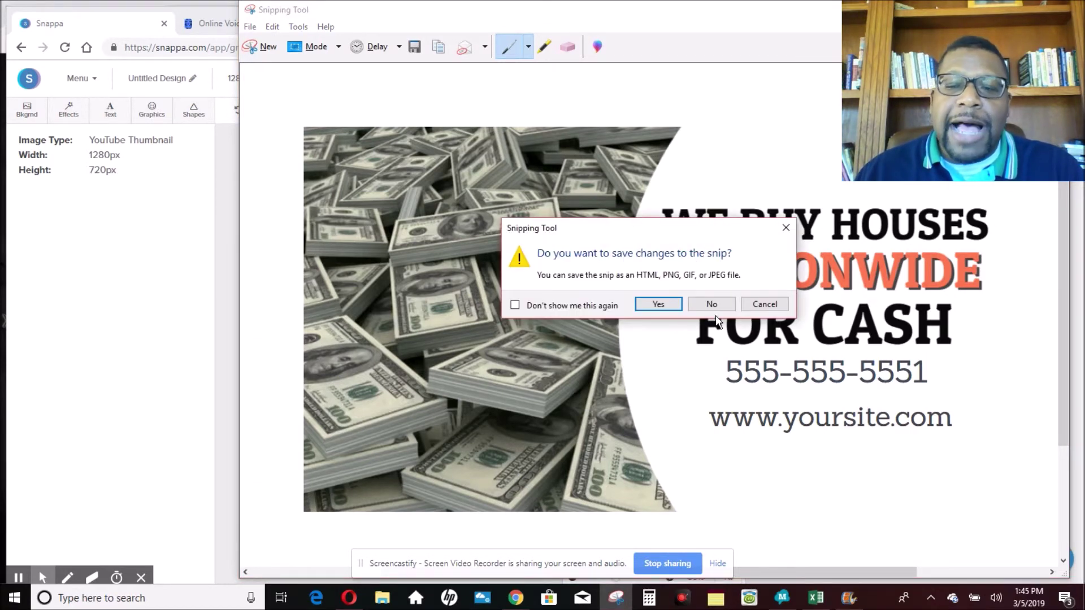
{"action": "left_click", "coordinate": [712, 304]}
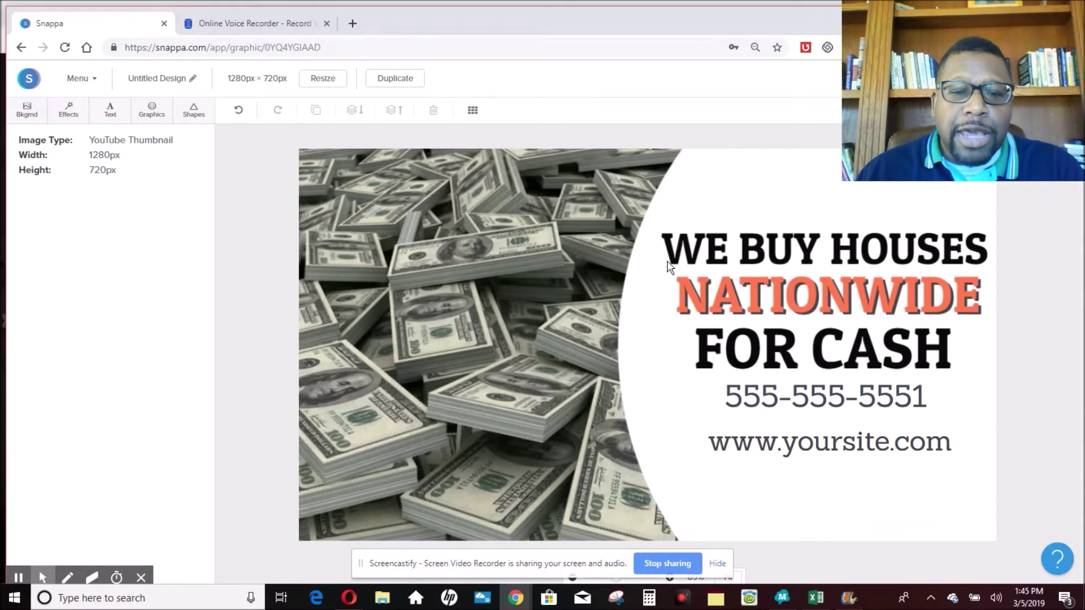